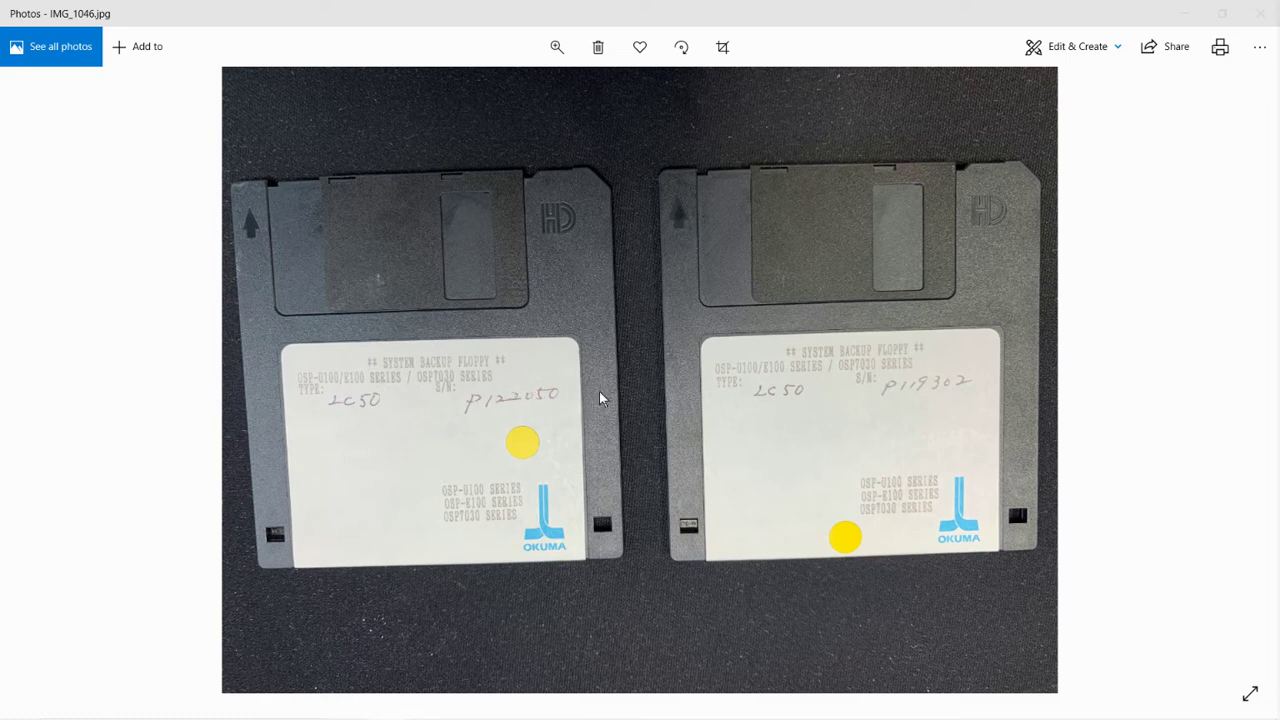
Step through the floppy photos IMG_1049 and IMG_1050, then minimize the Photos viewer
mouse_move(1237, 383)
left_click(1238, 379)
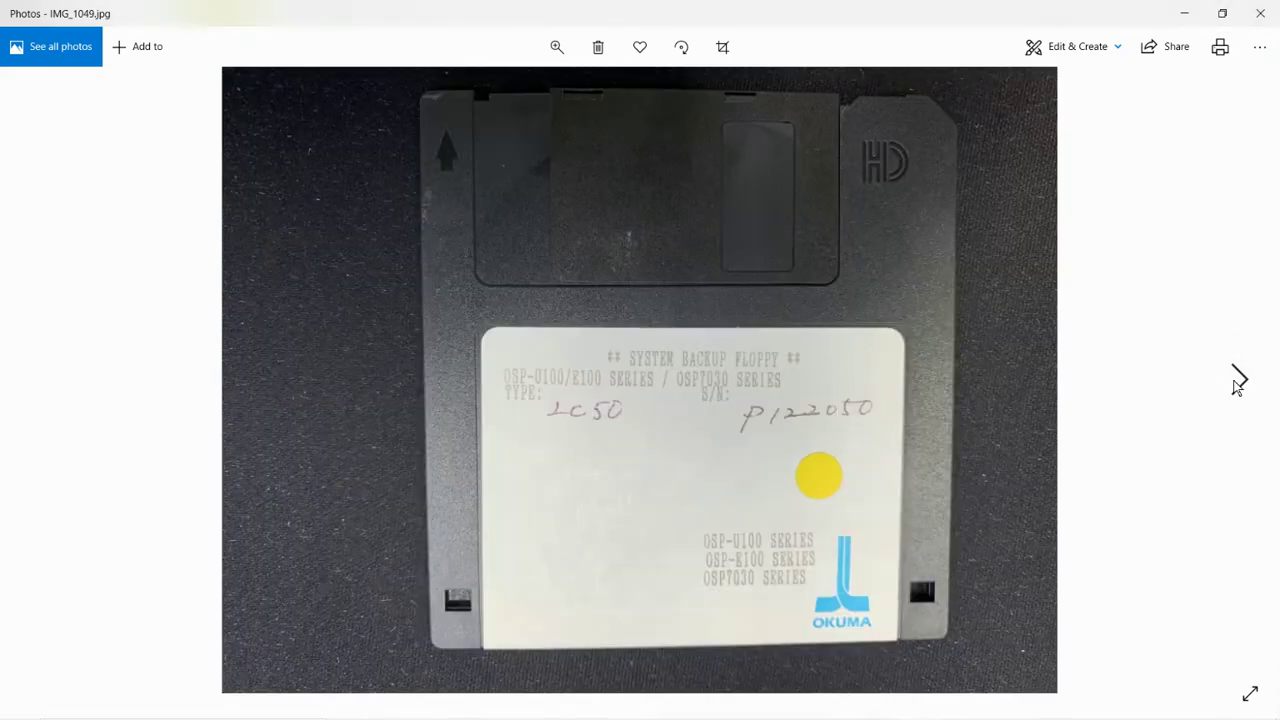
left_click(1238, 381)
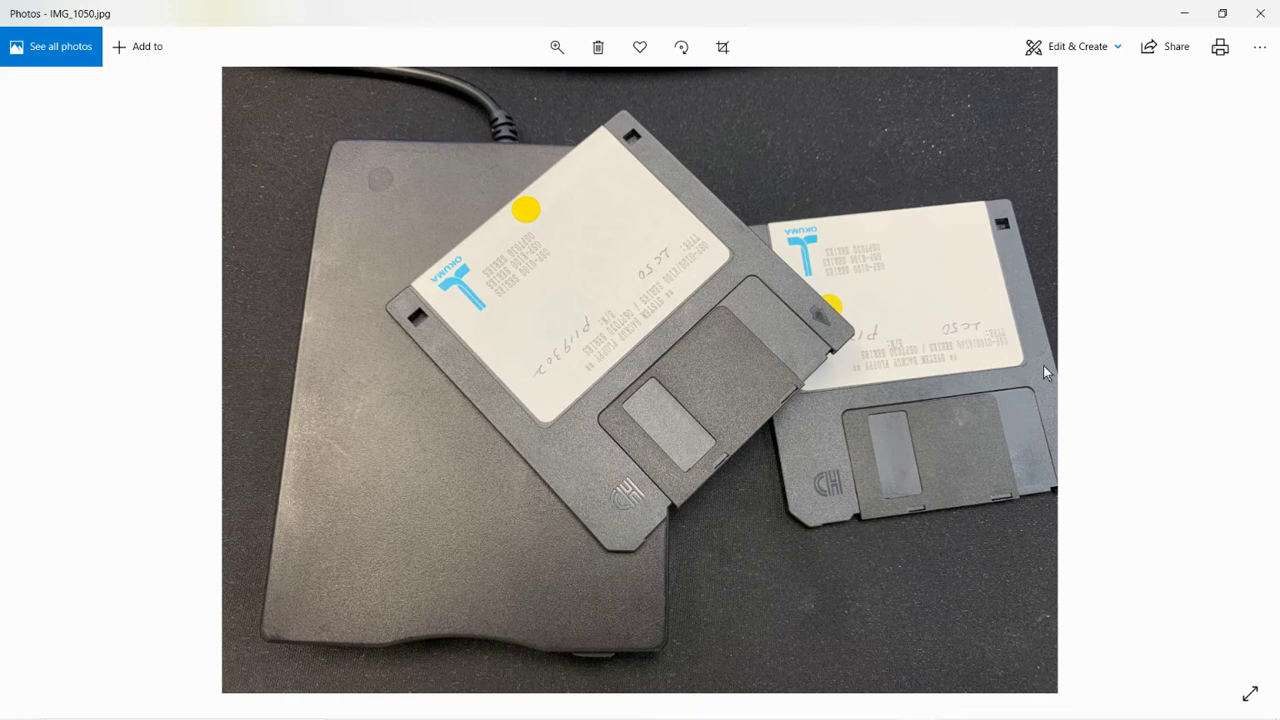
left_click(1180, 14)
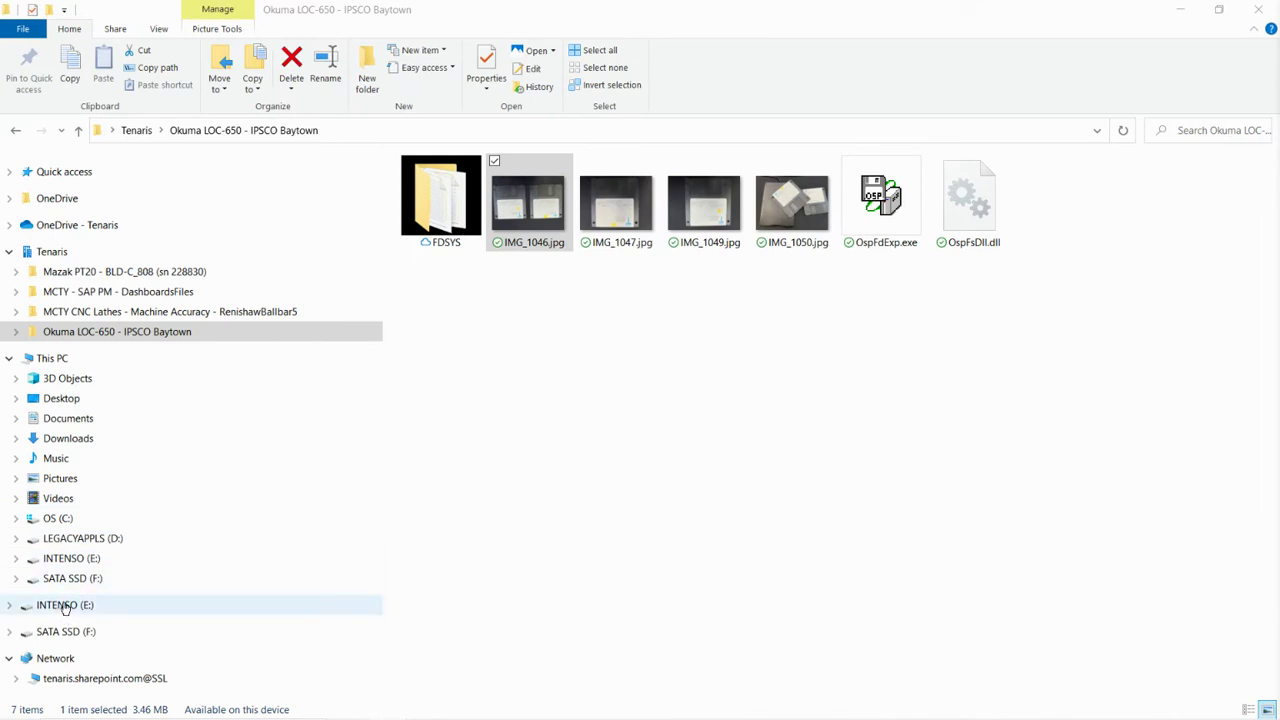
Open the Format dialog for INTENSO (E:) and replace the volume label with OkumaOSPVFD
right_click(65, 607)
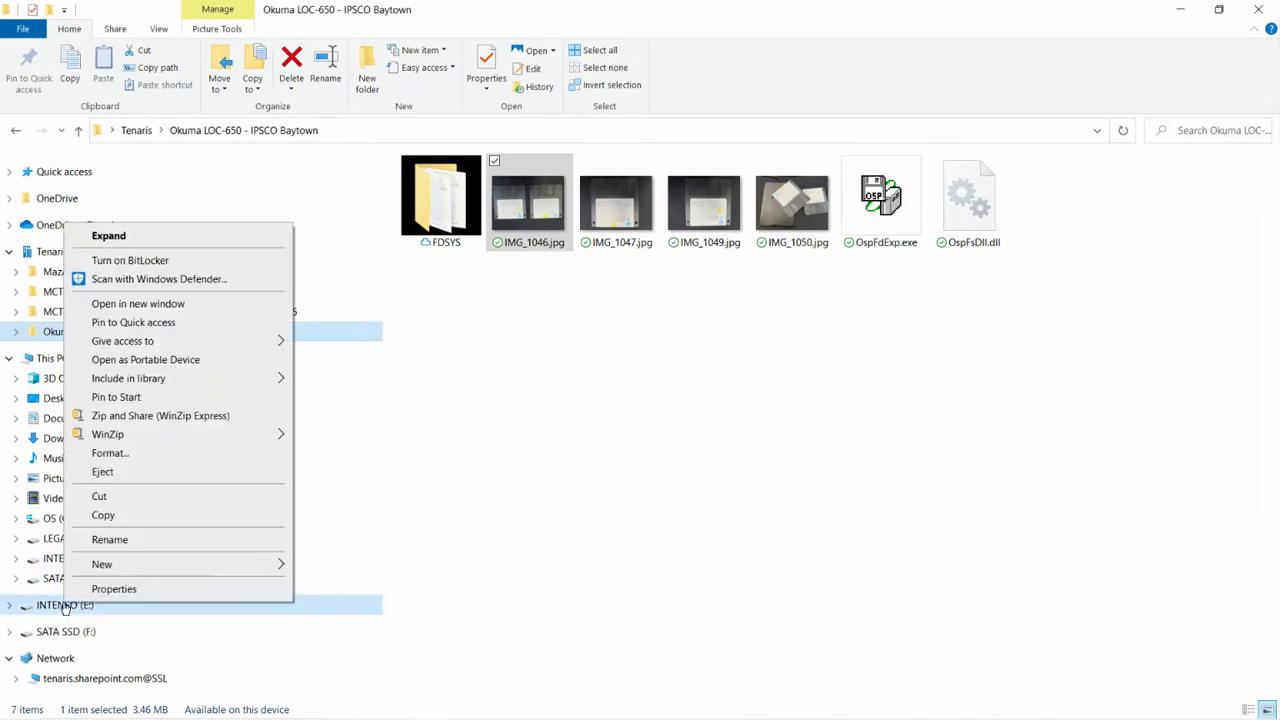
left_click(101, 455)
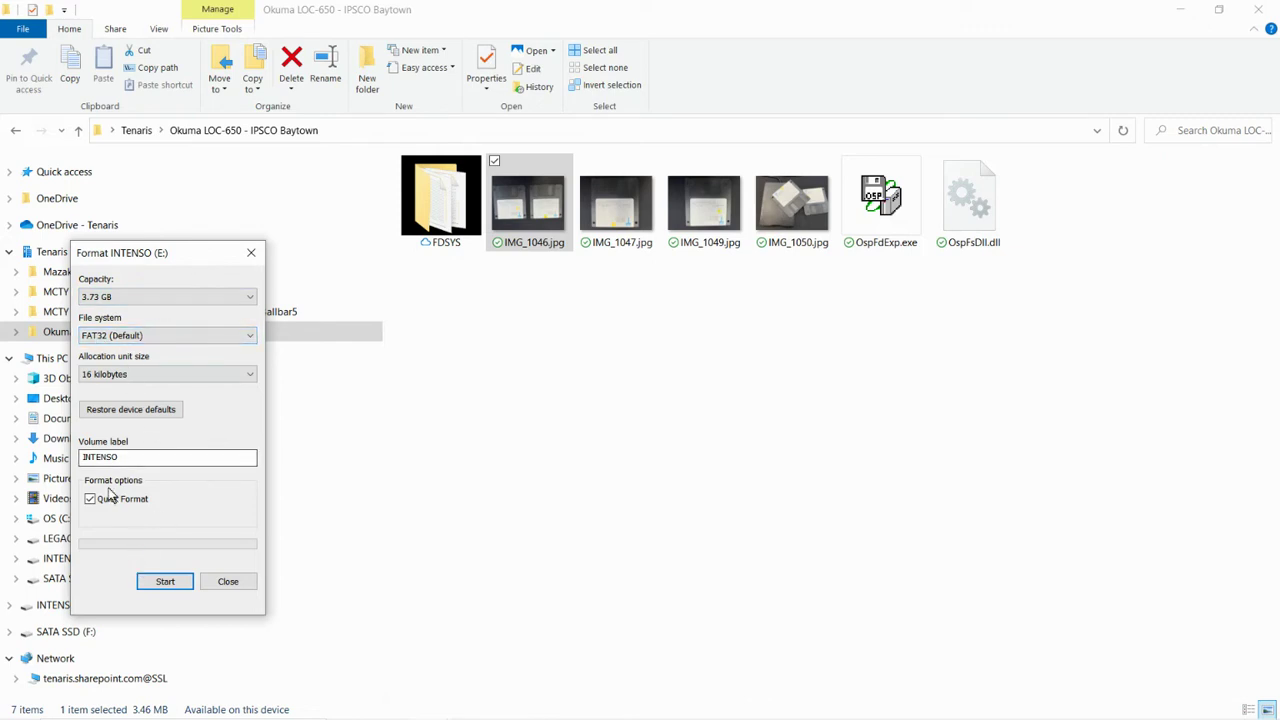
left_click(134, 456)
left_click_drag(134, 456, 38, 458)
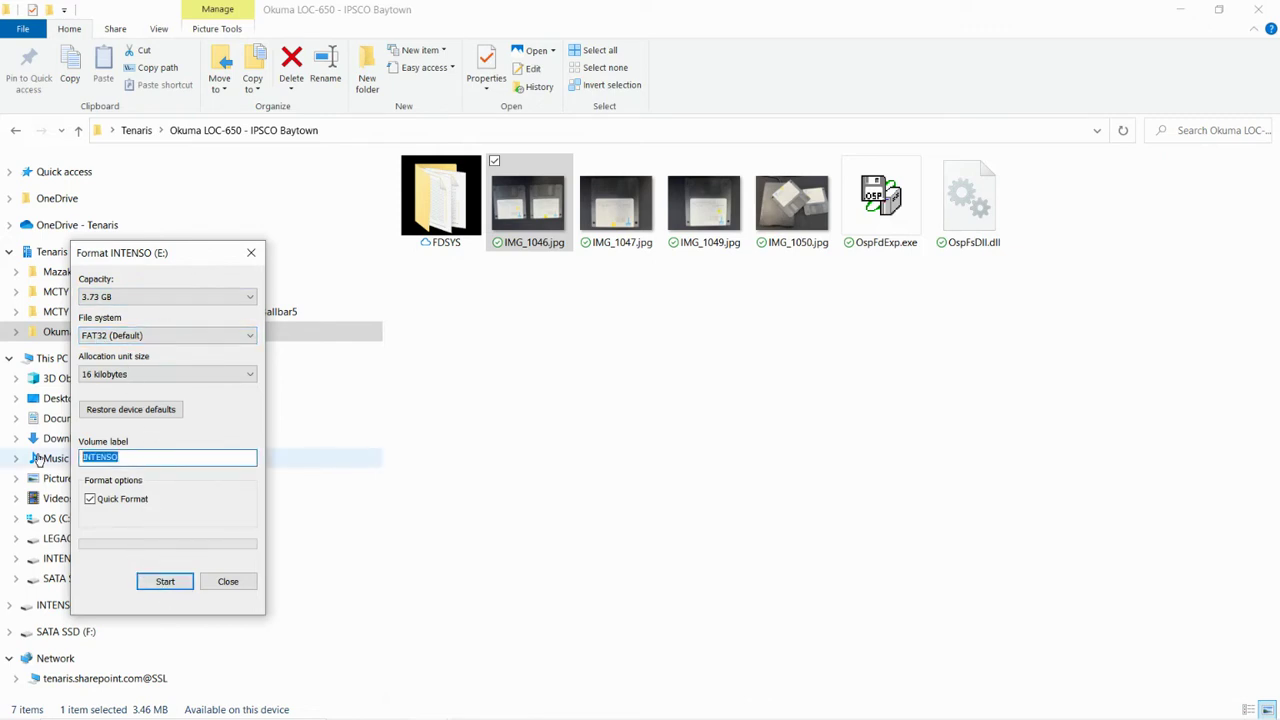
type("Okuma ")
type("OP")
type("P")
key("BackSpace")
key("BackSpace")
type("SP F")
key("BackSpace")
key("BackSpace")
key("BackSpace")
key("BackSpace")
key("BackSpace")
key("BackSpace")
type("OSP_FD")
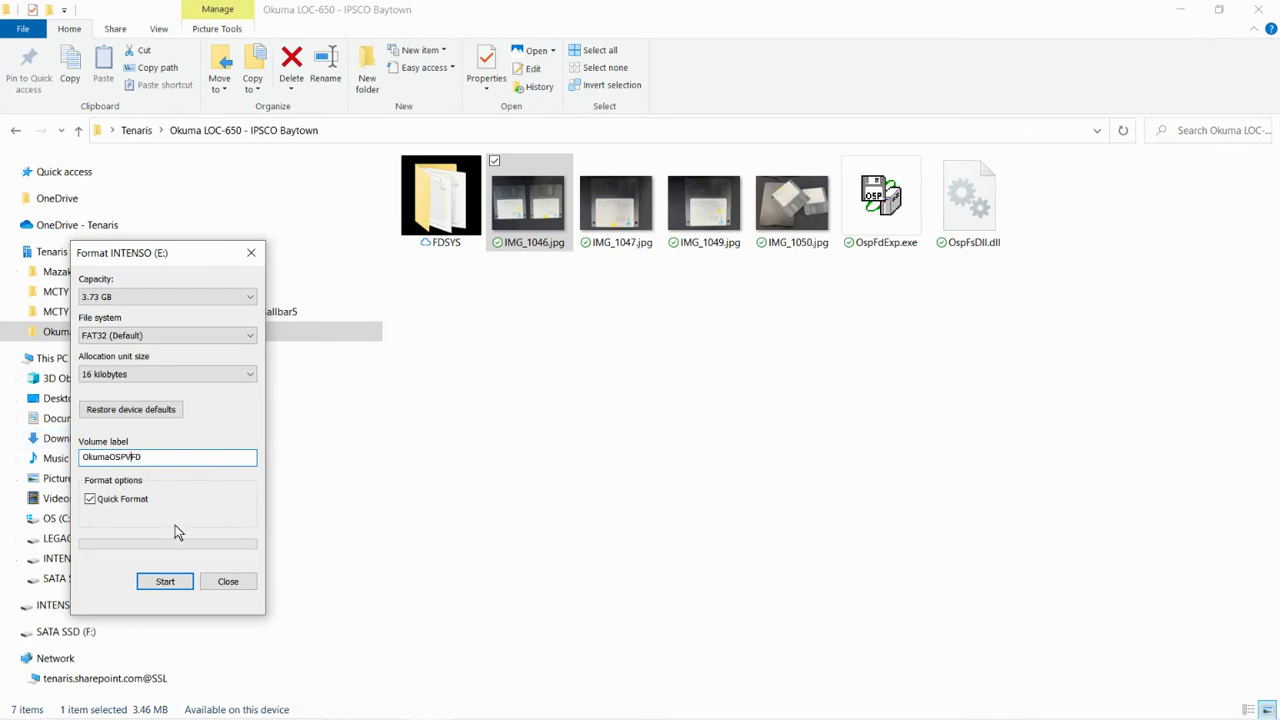
Run the FAT32 quick format, accepting the data-erase warning, and close the Format window
left_click(177, 583)
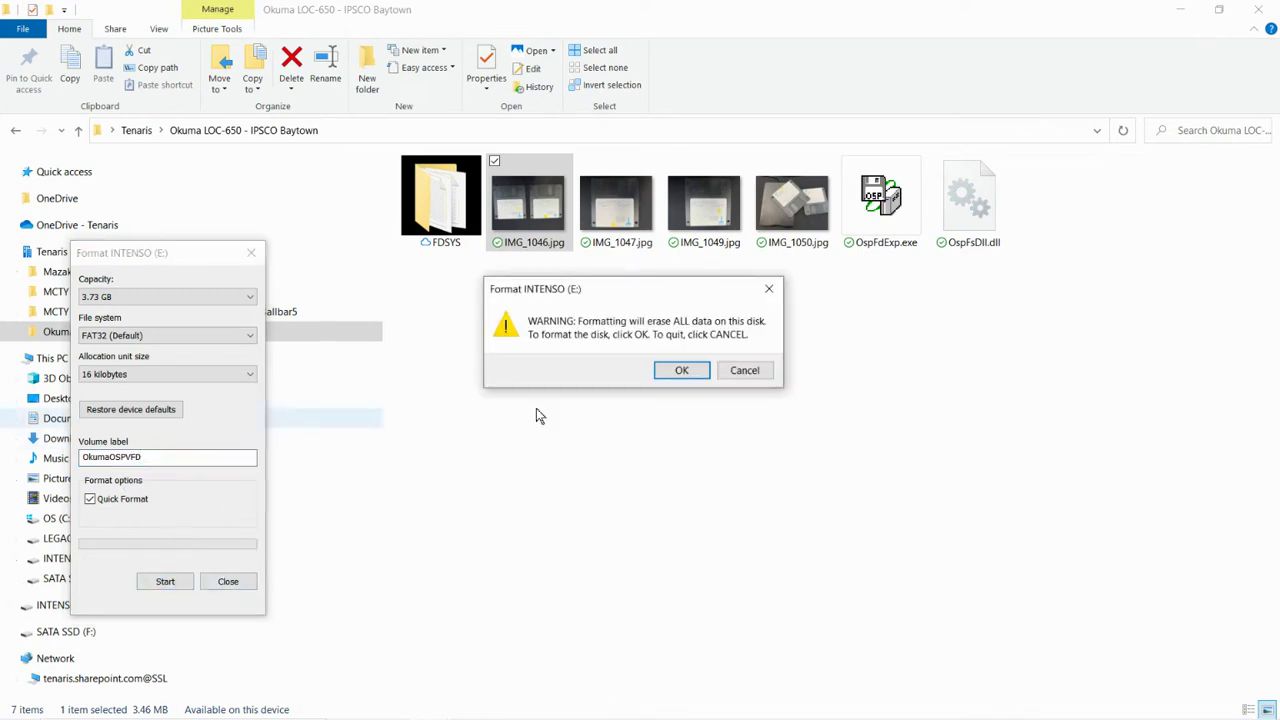
left_click(683, 371)
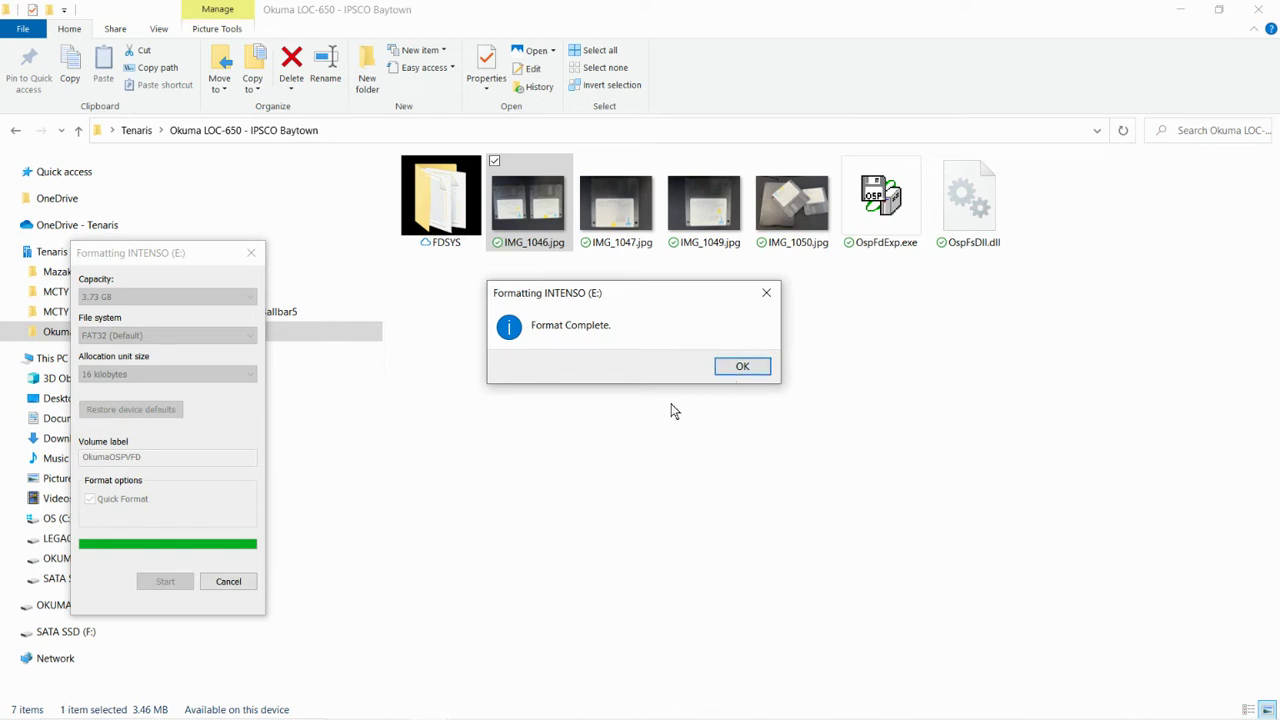
left_click(738, 368)
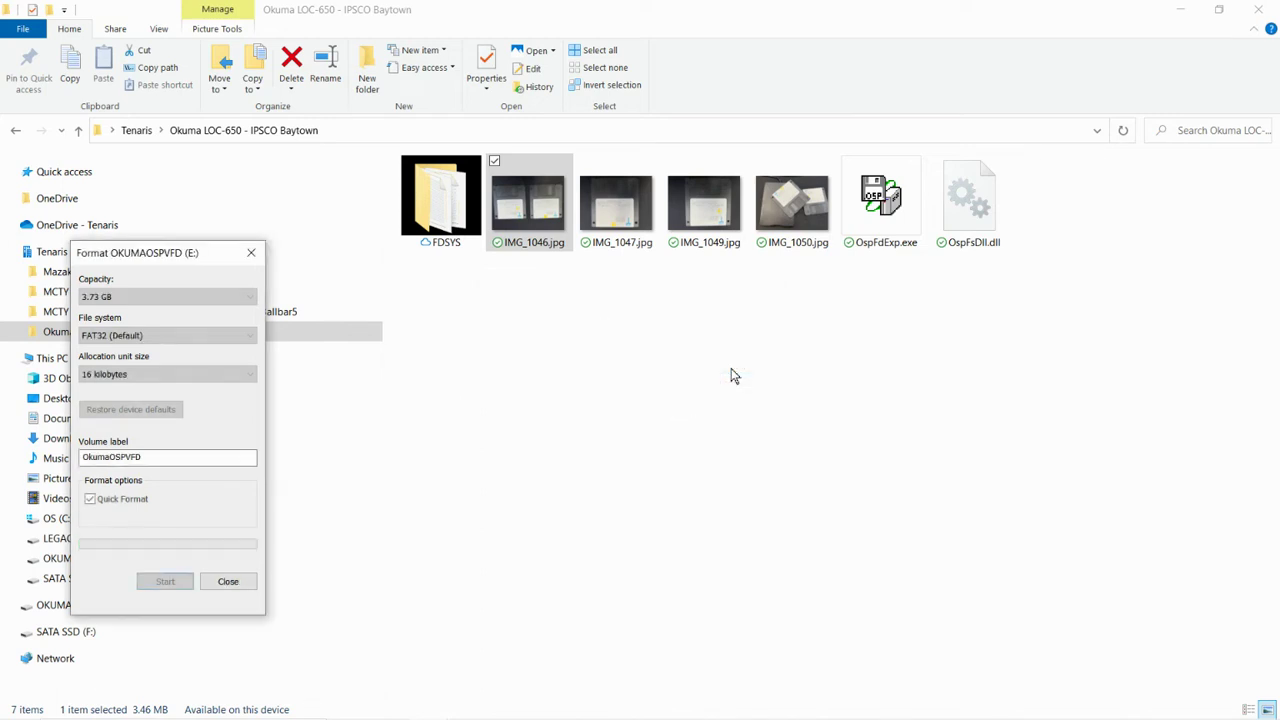
left_click(240, 584)
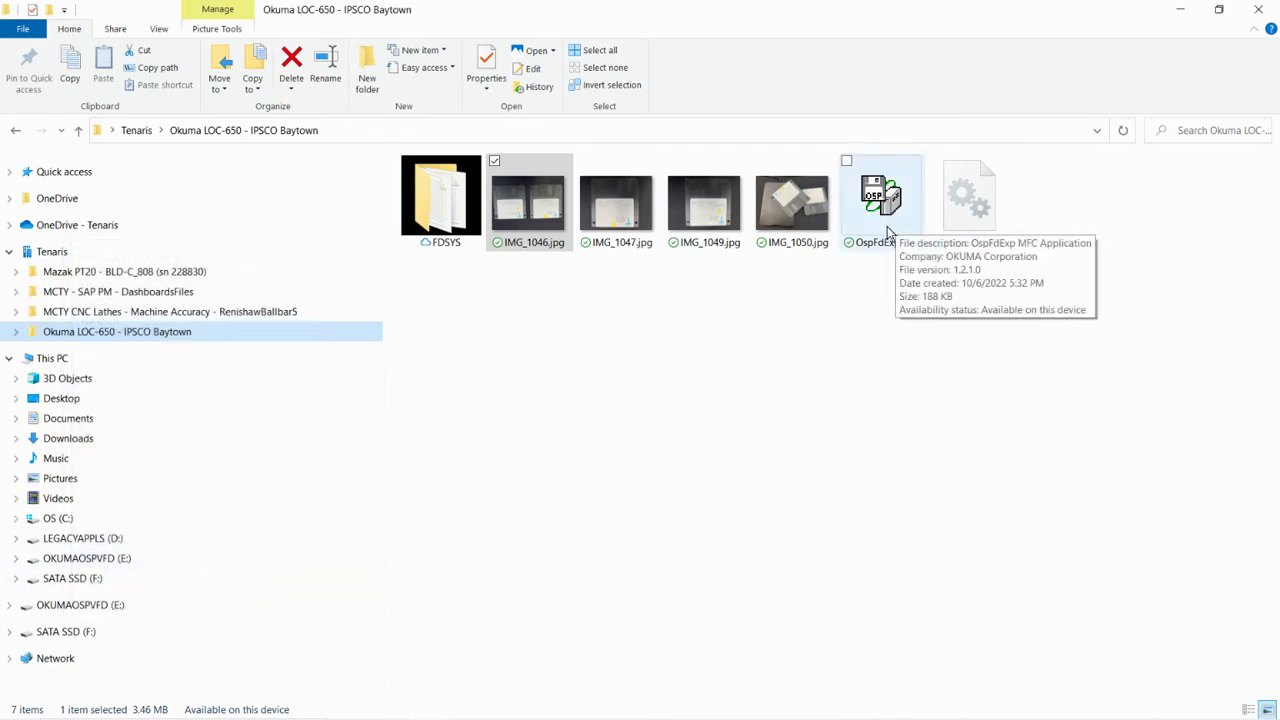
Launch OspFdExp.exe and create image 00 from the floppy in drive A:
mouse_move(877, 251)
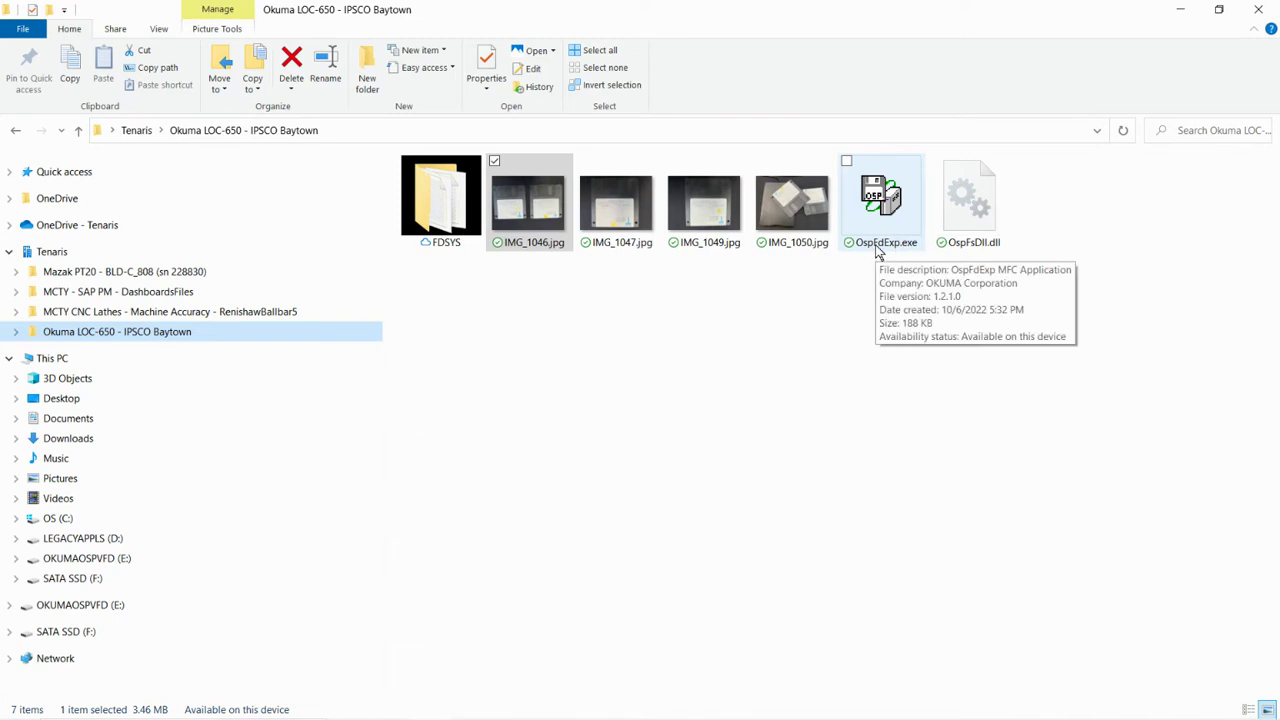
double_click(895, 221)
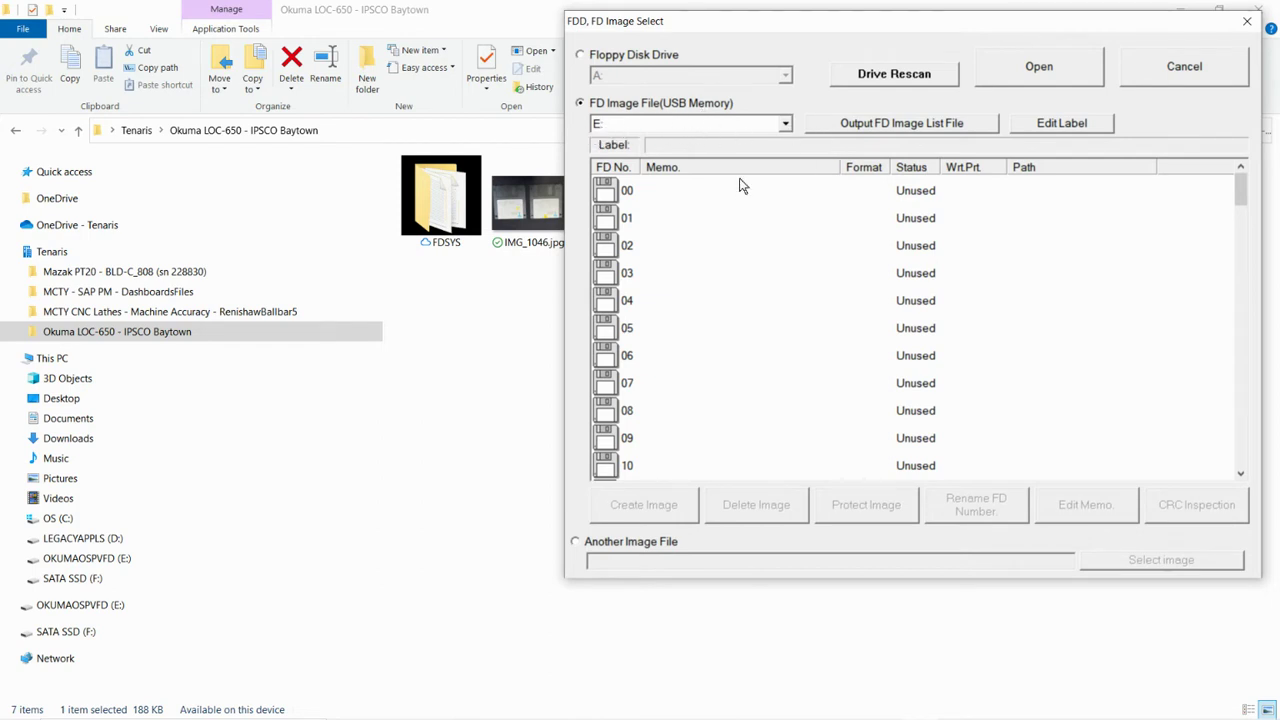
left_click(633, 193)
left_click(663, 511)
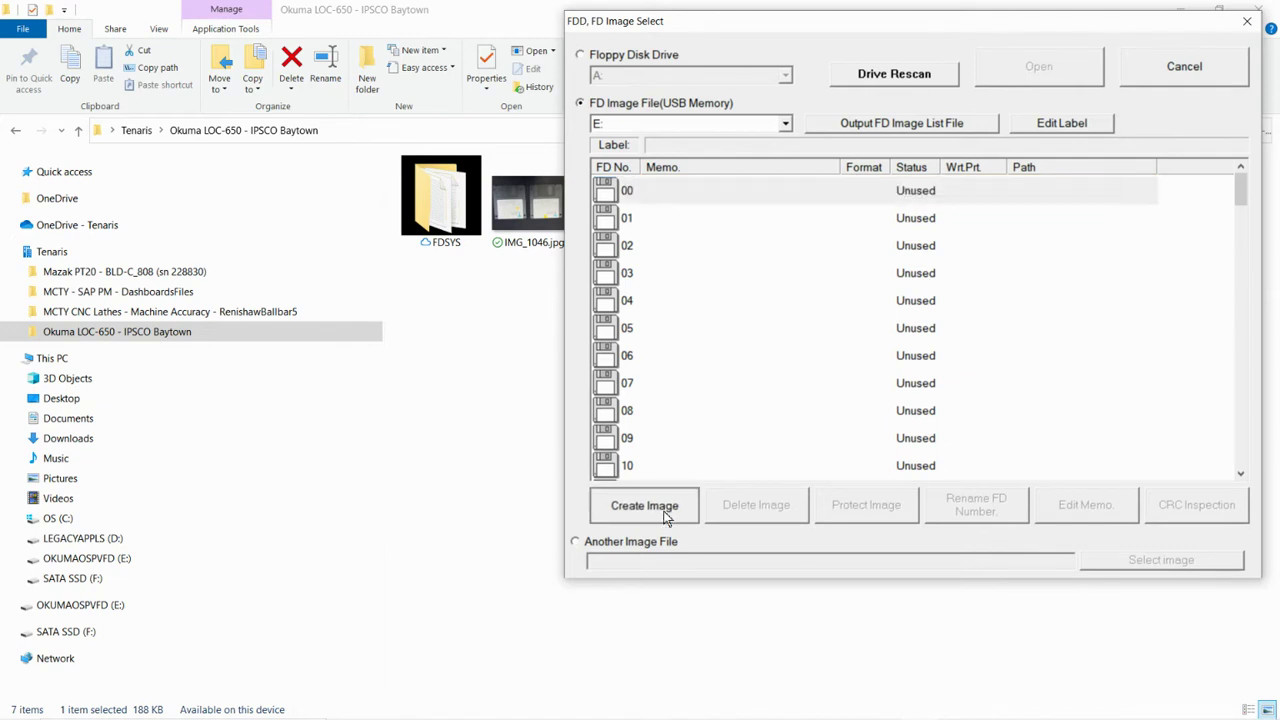
left_click(648, 210)
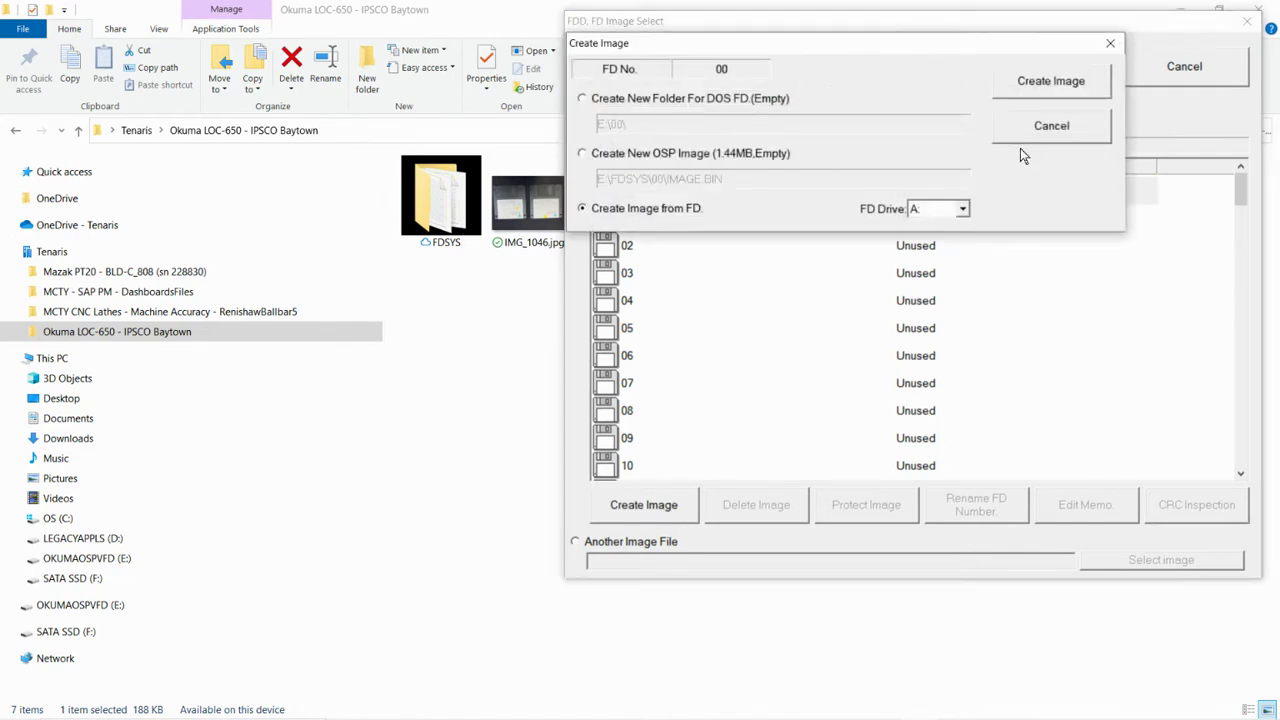
left_click(1076, 88)
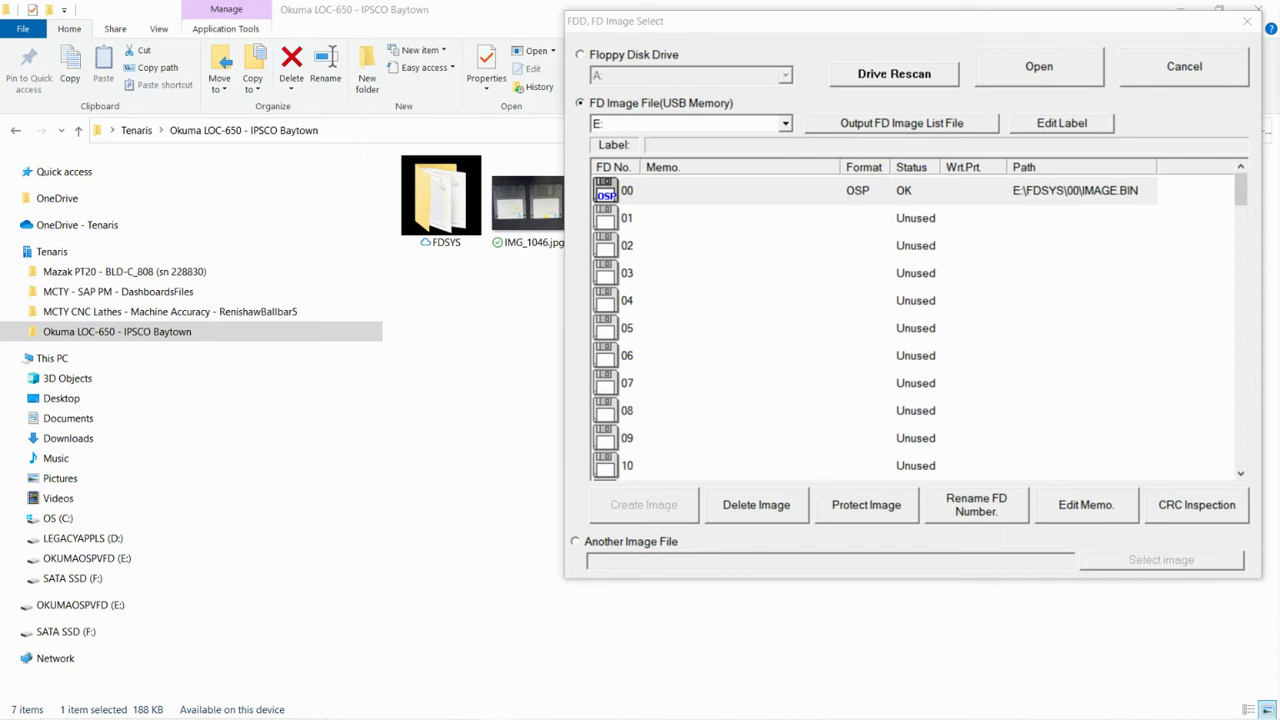
left_click(1062, 126)
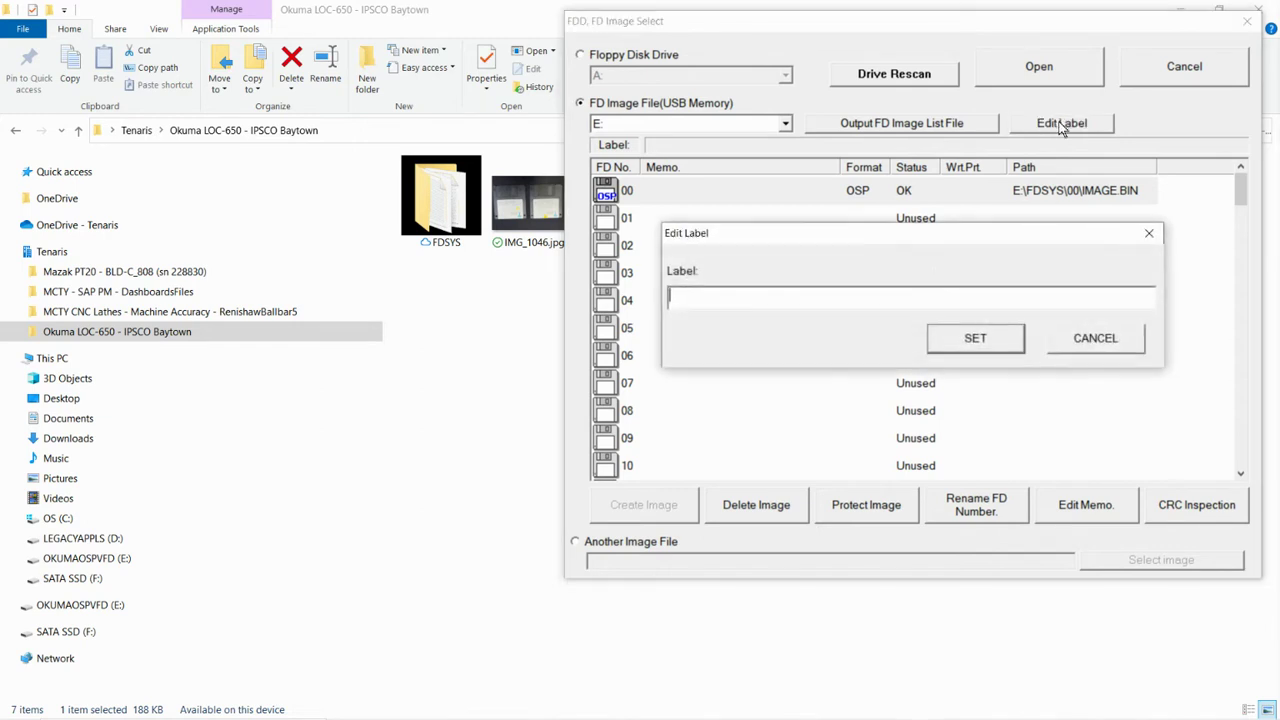
Set the USB label to 'IPSCO Baytown-Okuma LOC650 Machines-System Backup Floppies' and save image 00's P122050 memo
type("IPSCO Baytown-Okuma LOC650 Machines-System Backup Floppies")
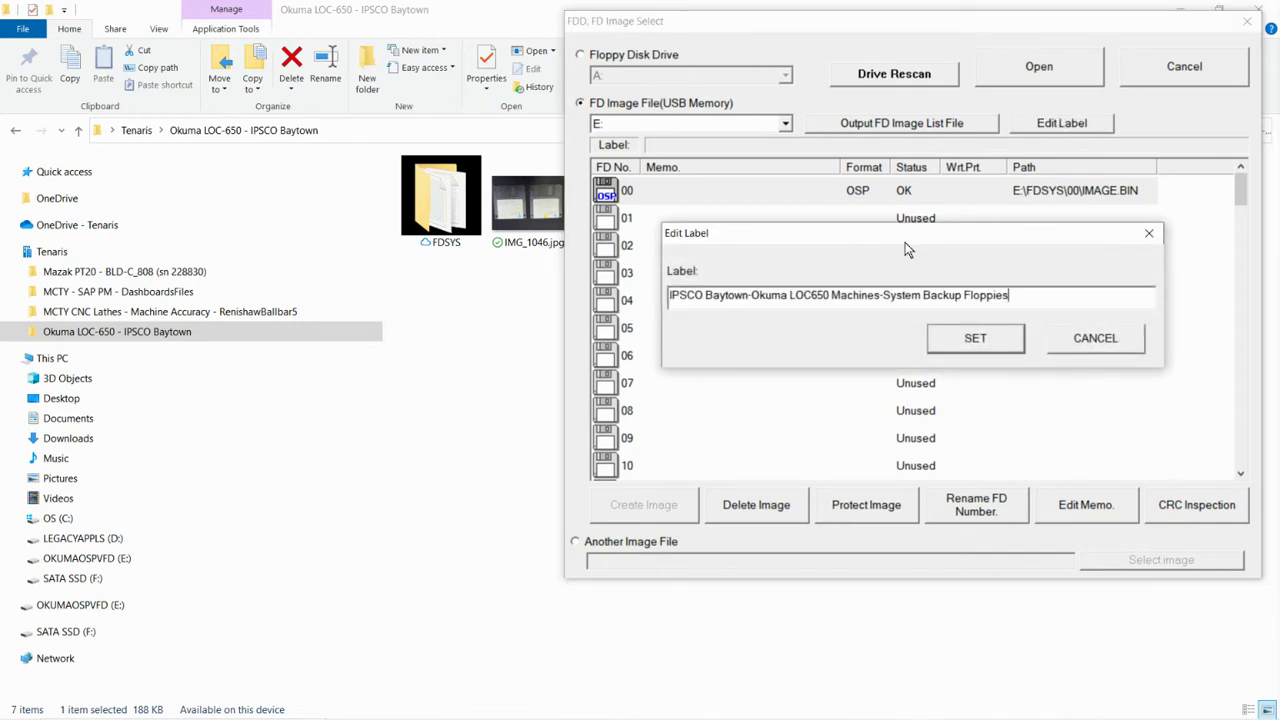
left_click(972, 338)
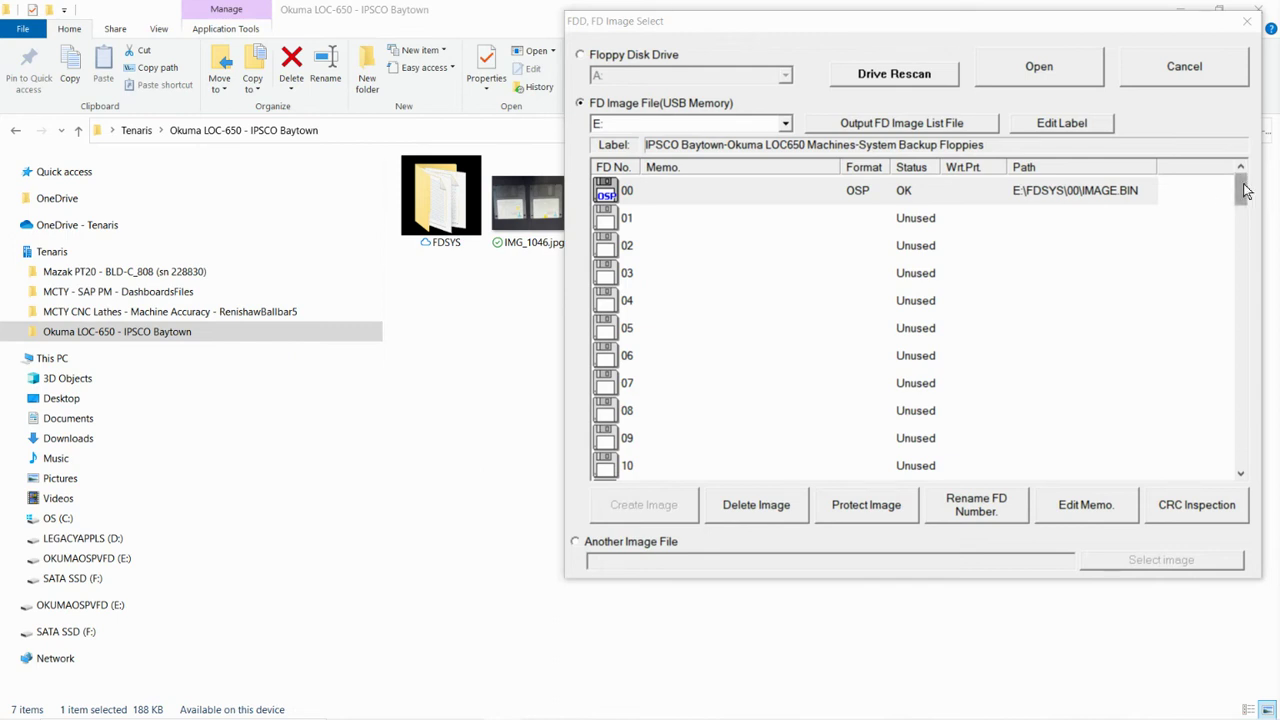
left_click(1079, 507)
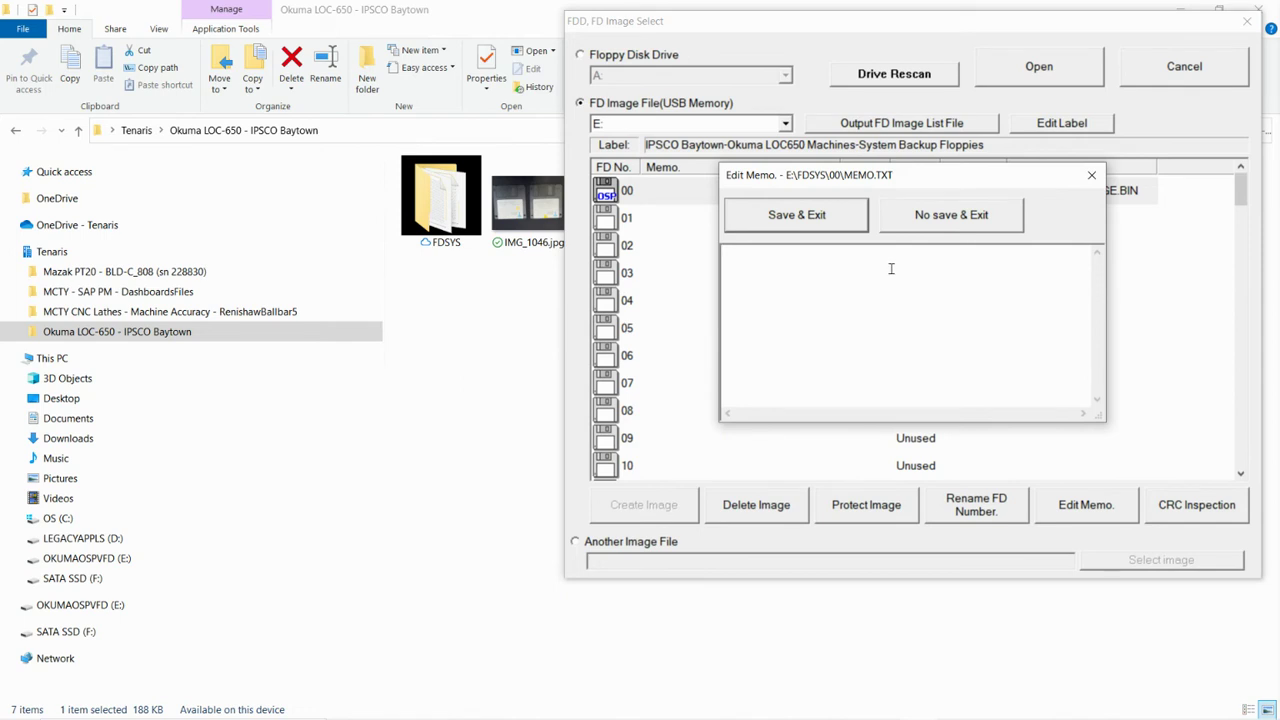
type("IPSCO Baytown-Okuma LOC650-sn P122050-System Backup Floppy")
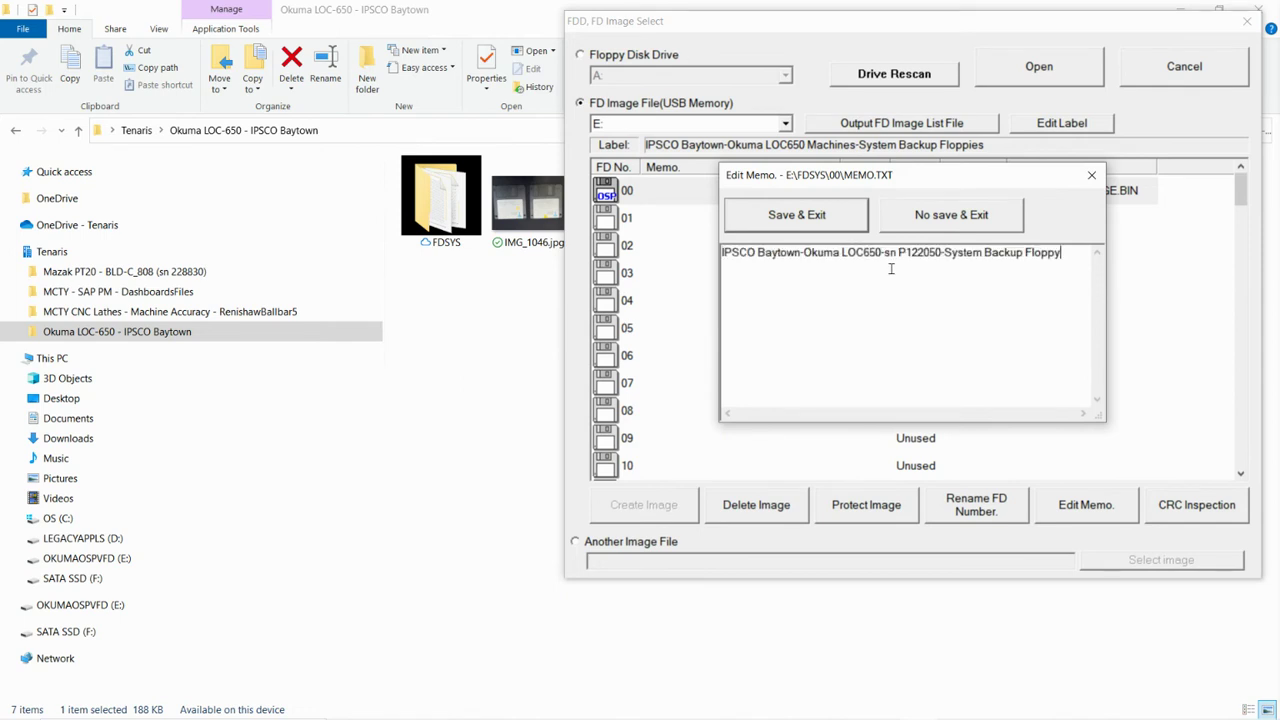
left_click(810, 214)
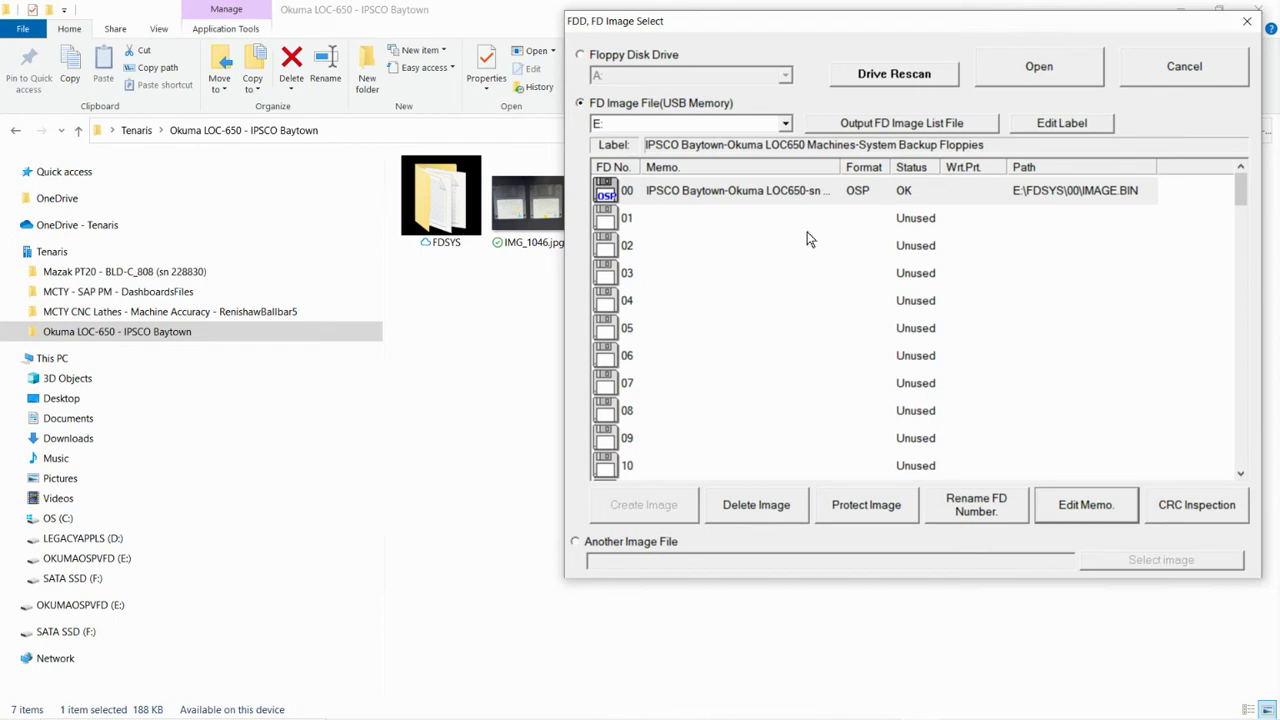
left_click(685, 221)
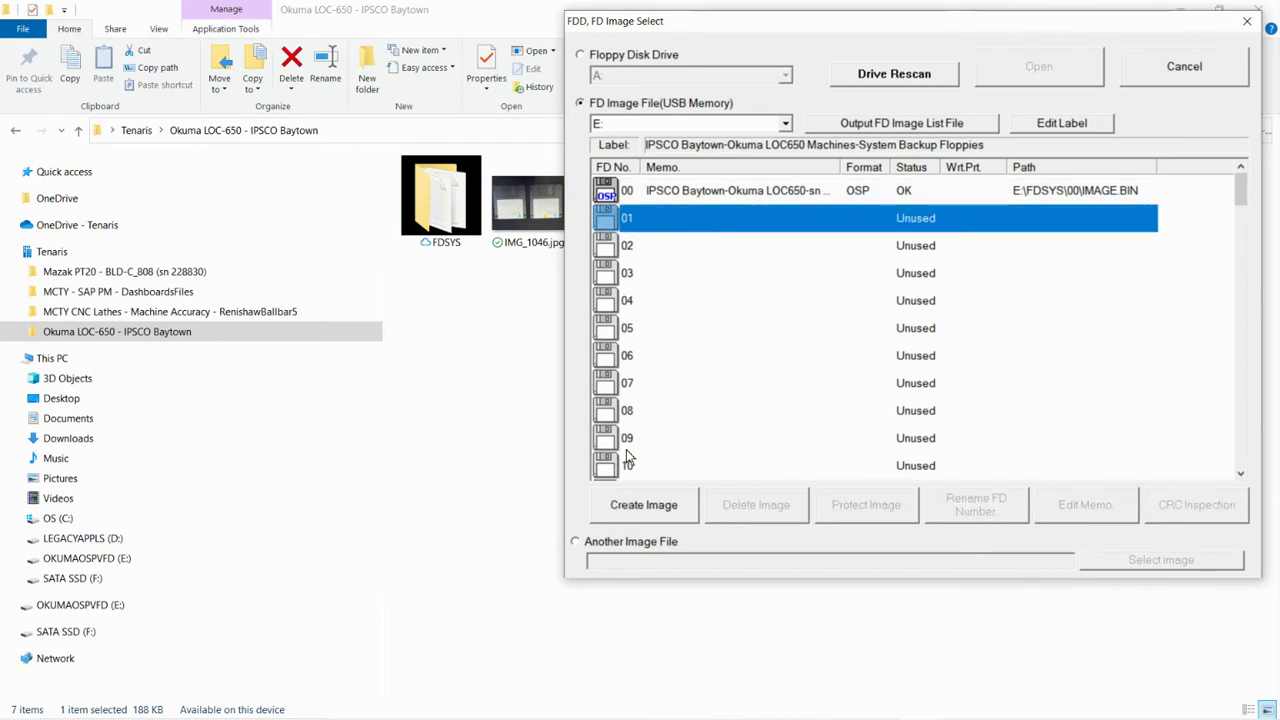
Create image 01 from the second floppy in drive A:
left_click(650, 506)
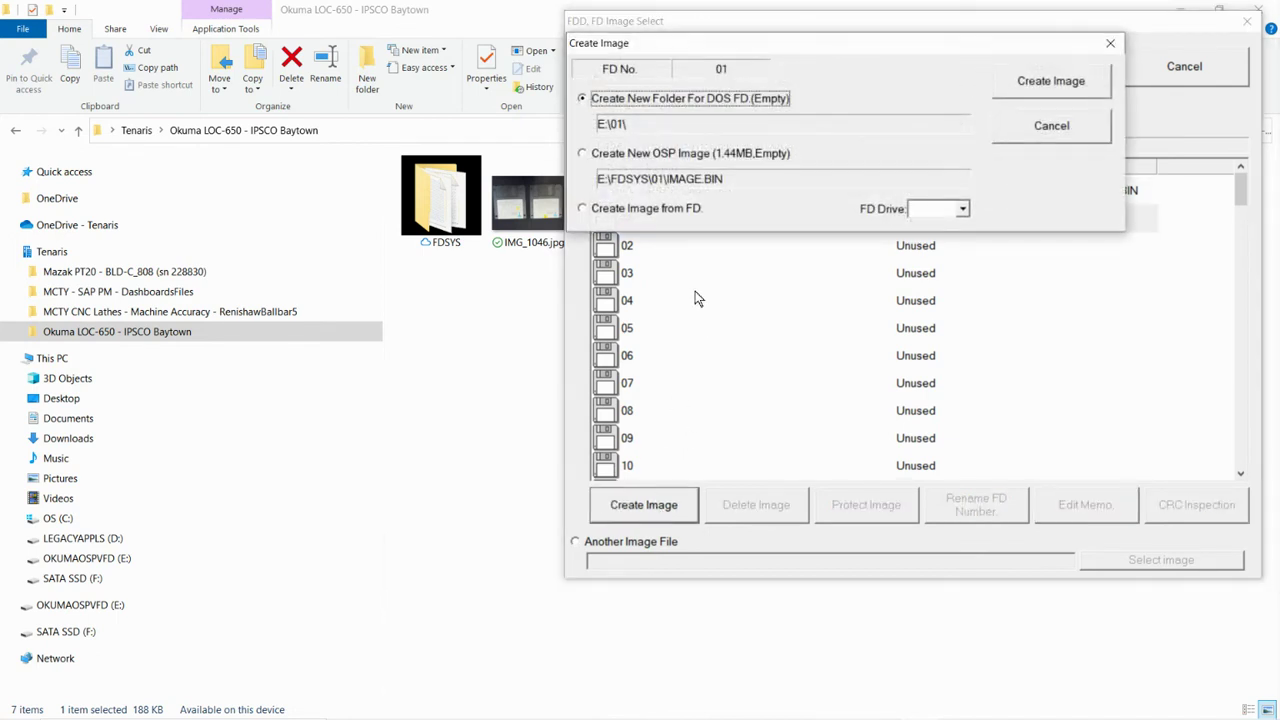
left_click(615, 210)
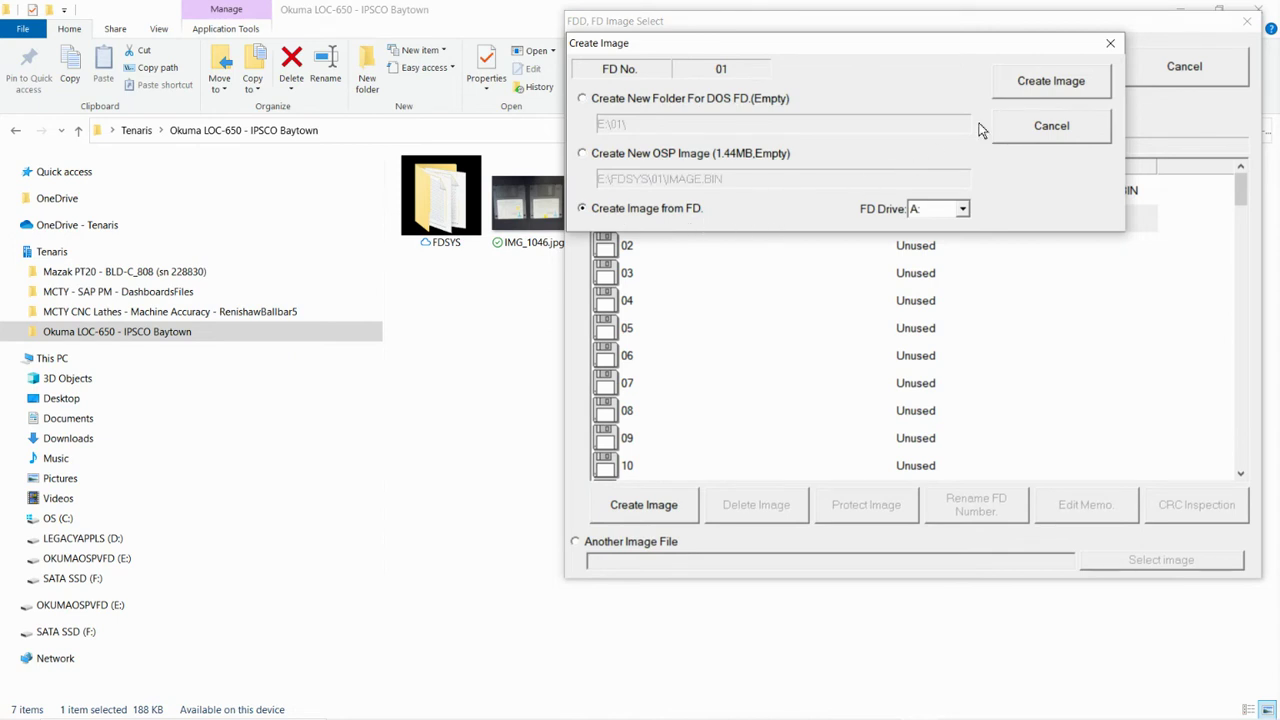
left_click(1046, 86)
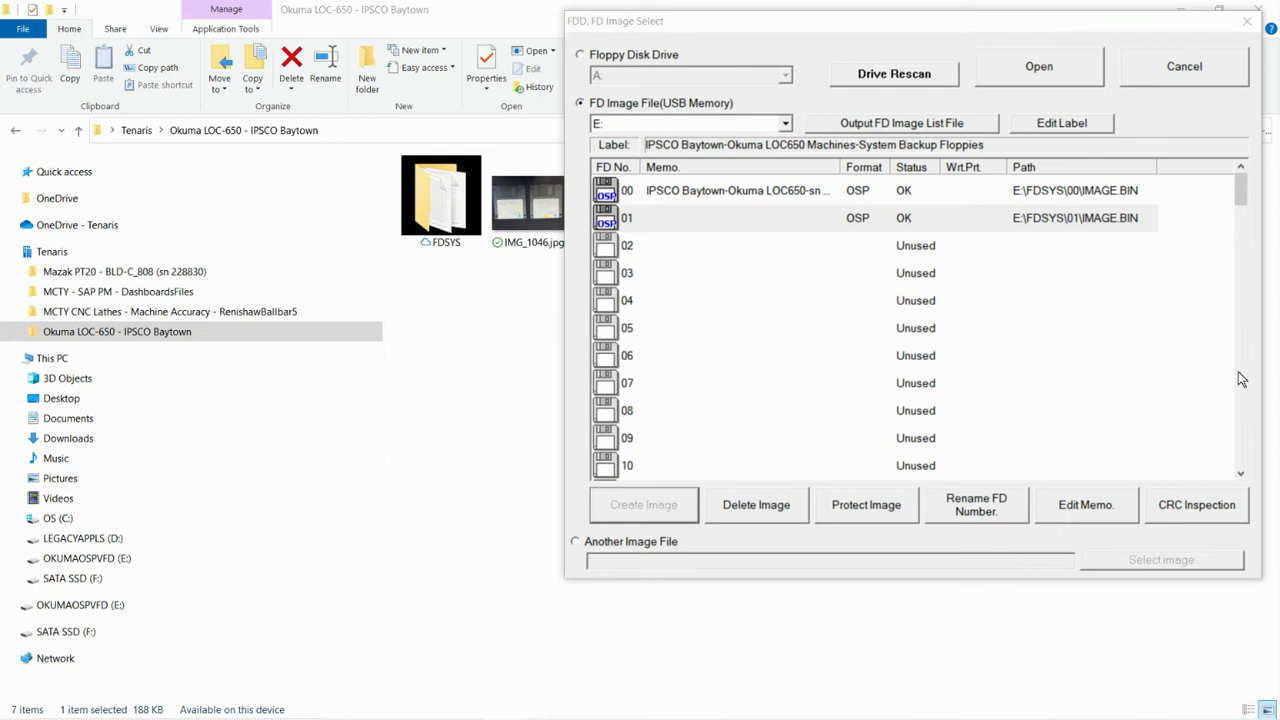
left_click(1120, 506)
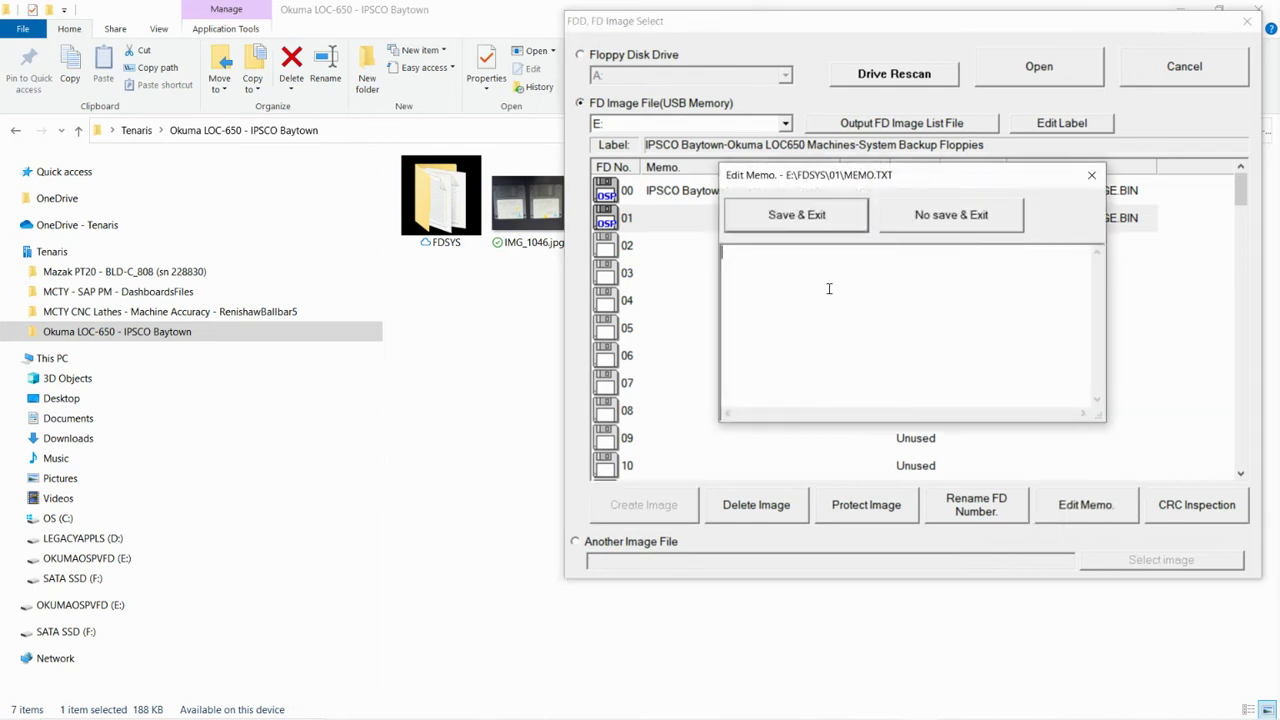
Save the P119302 memo for image 01, widen the Memo column, and close OSP FD Explorer
right_click(829, 281)
left_click(866, 335)
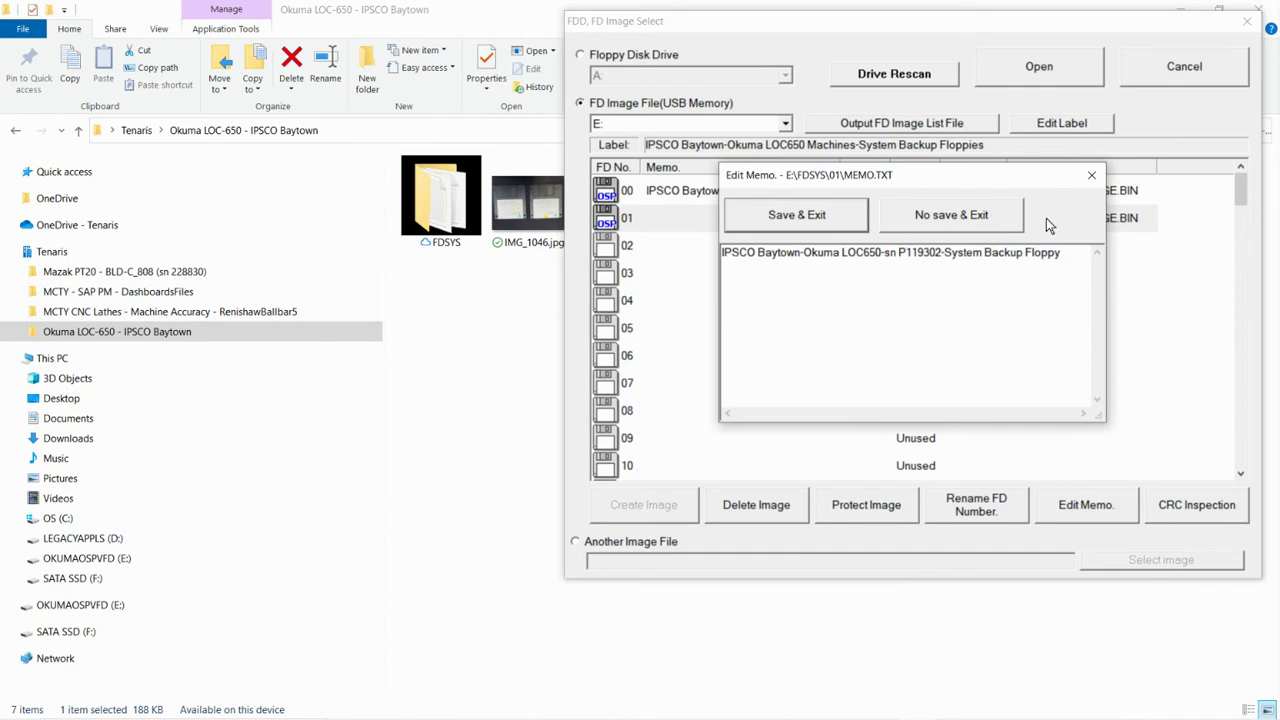
left_click(840, 218)
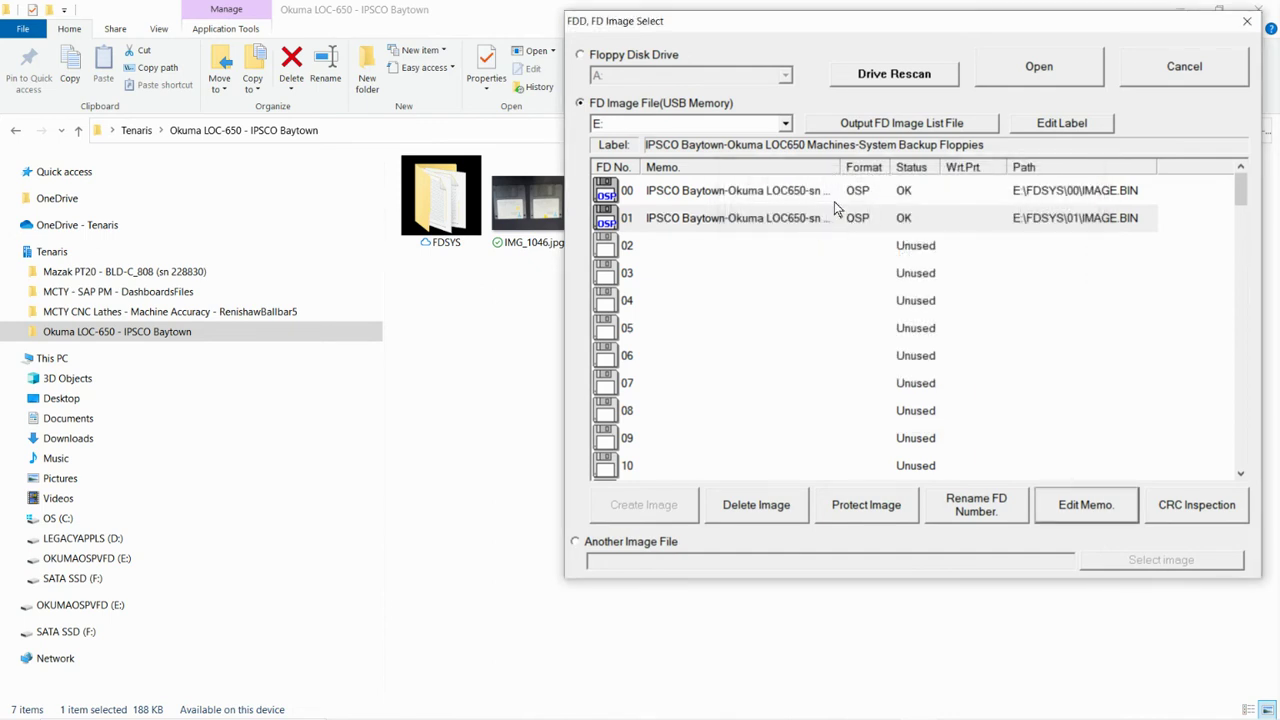
left_click_drag(837, 174, 935, 174)
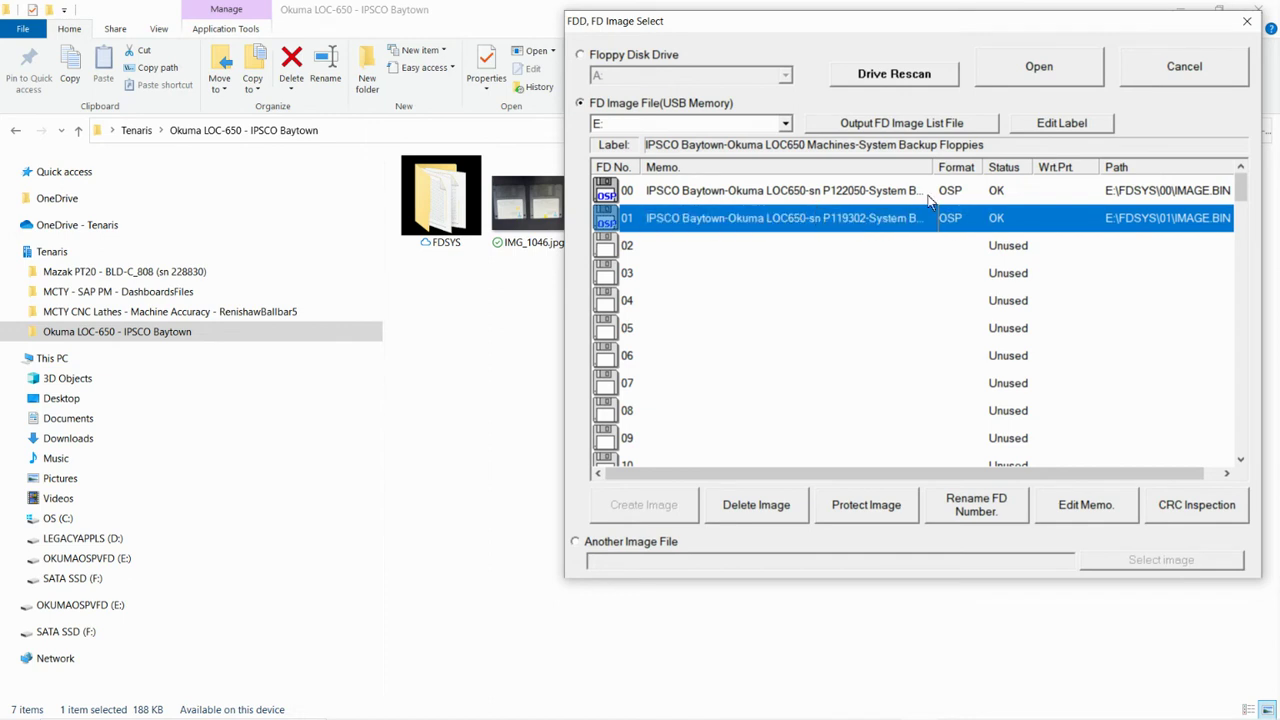
left_click(1248, 22)
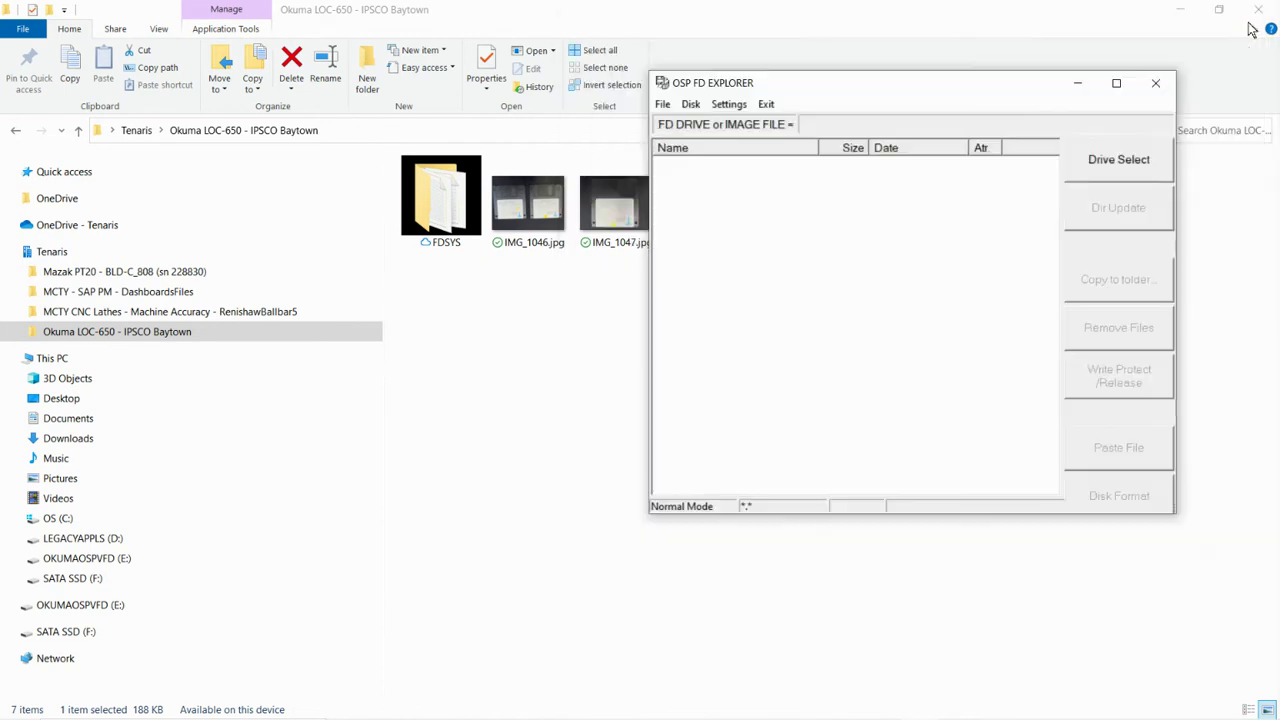
left_click(1155, 89)
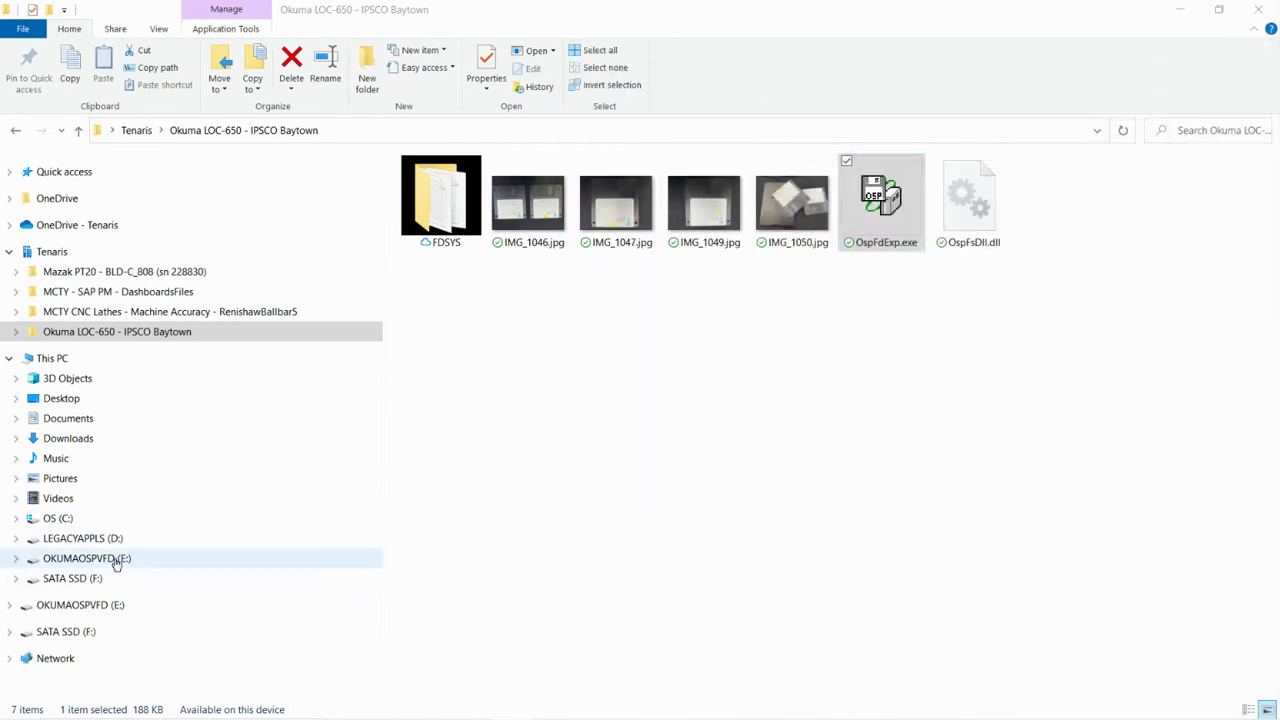
Open the FDSYS folder on the OKUMAOSPVFD (E:) drive
left_click(116, 560)
left_click(460, 188)
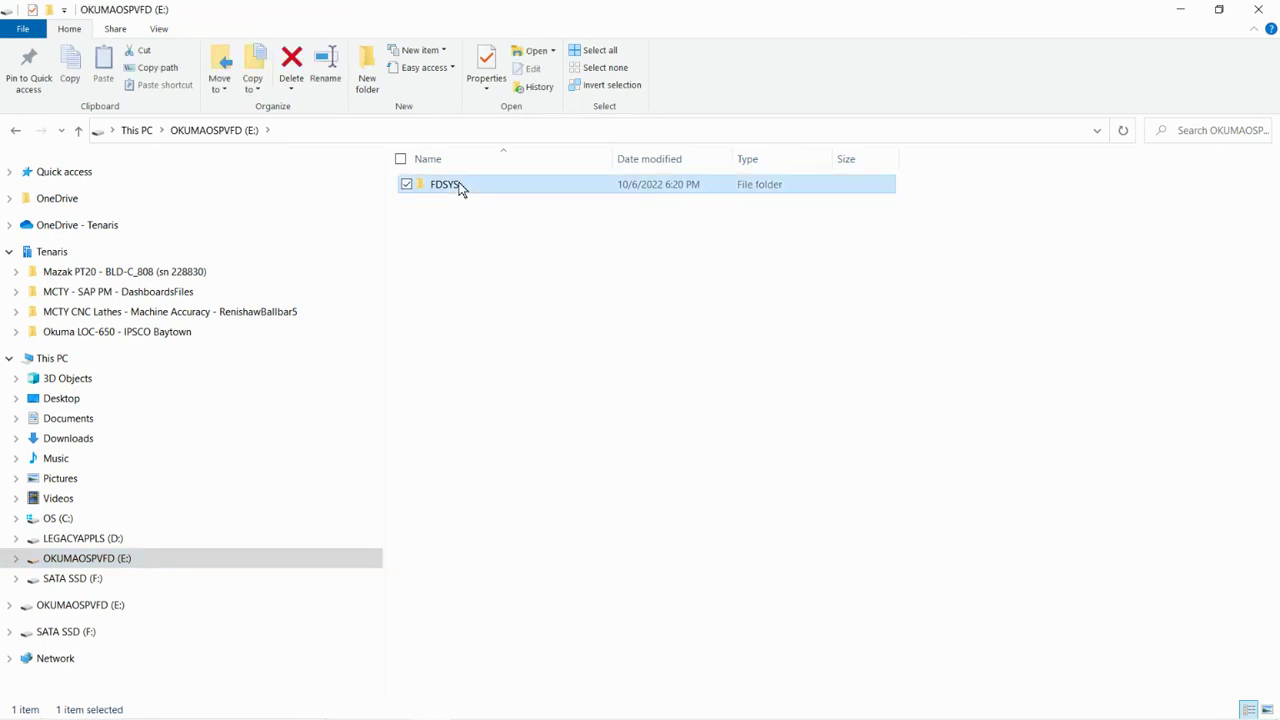
double_click(460, 188)
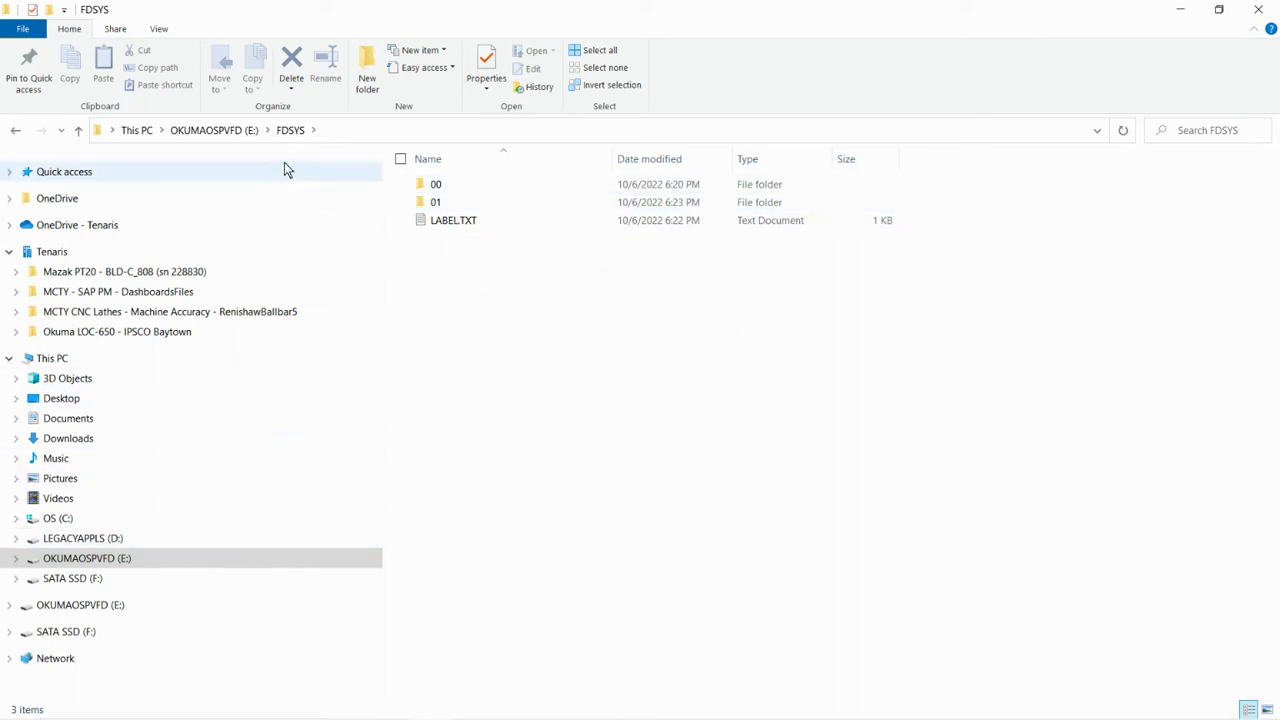
Copy FDSYS from E: into the Okuma LOC-650 - IPSCO Baytown folder, replacing existing files
left_click(245, 136)
right_click(467, 185)
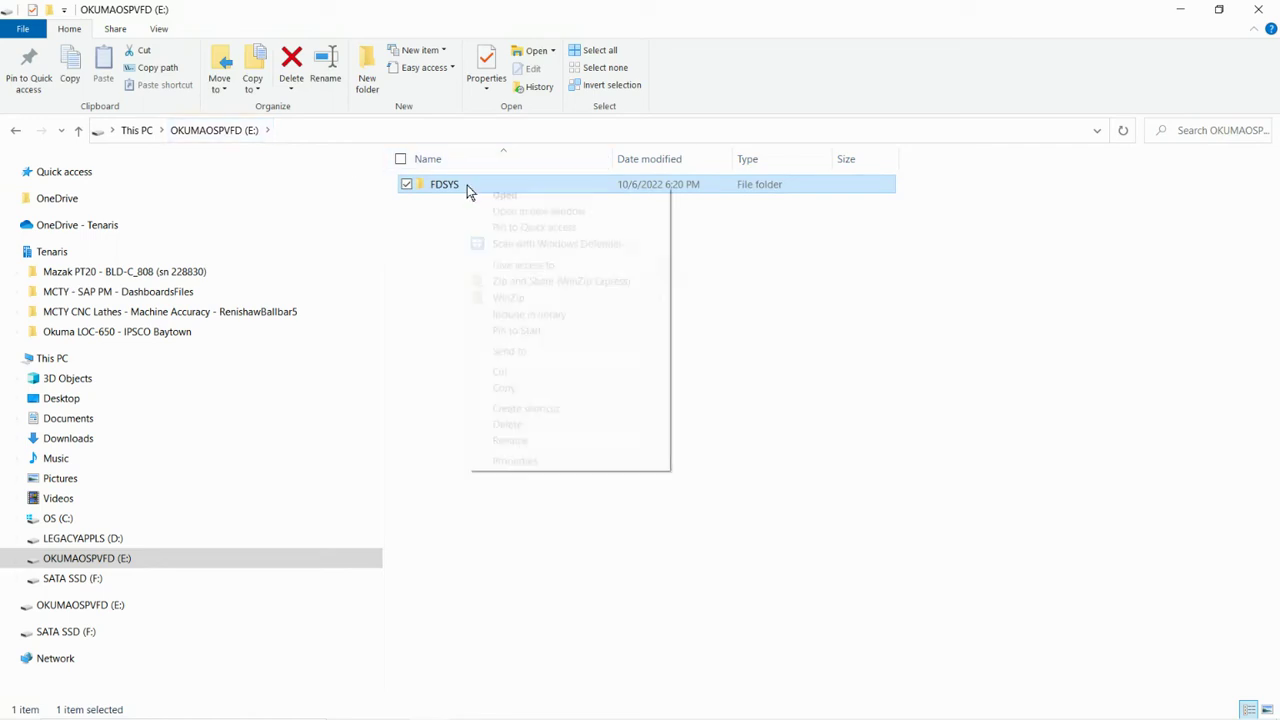
left_click(547, 390)
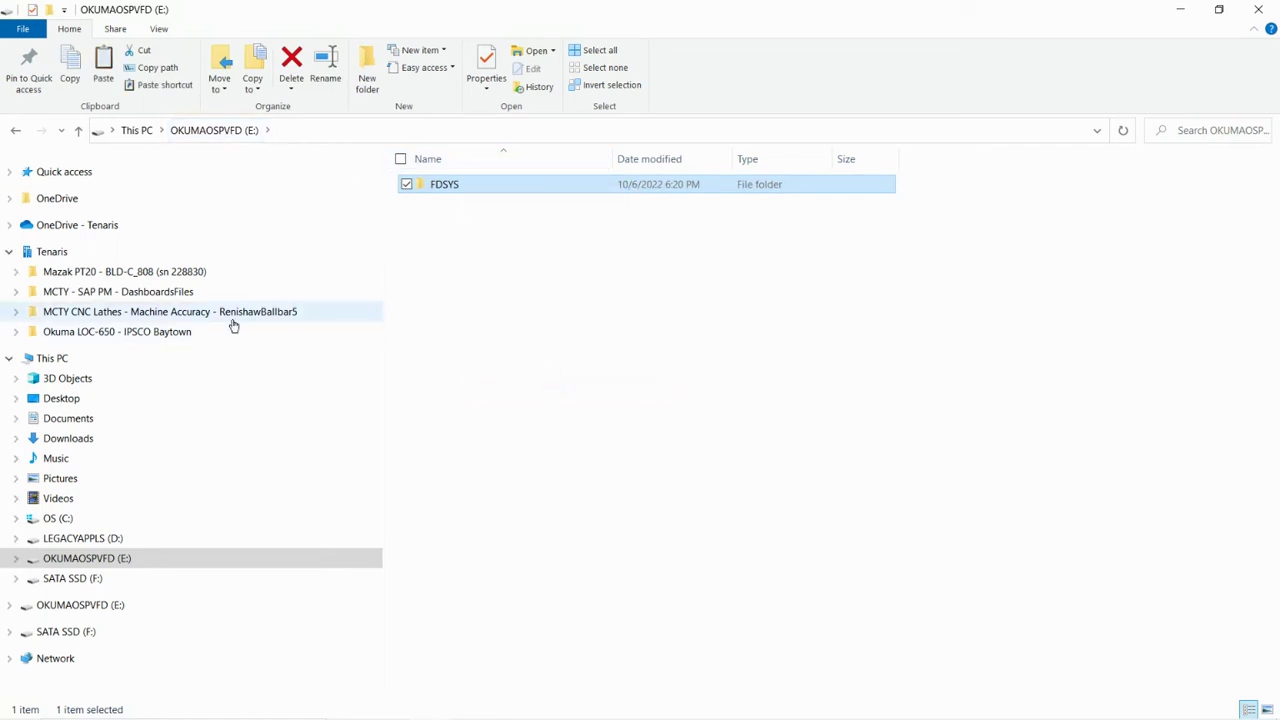
left_click(203, 335)
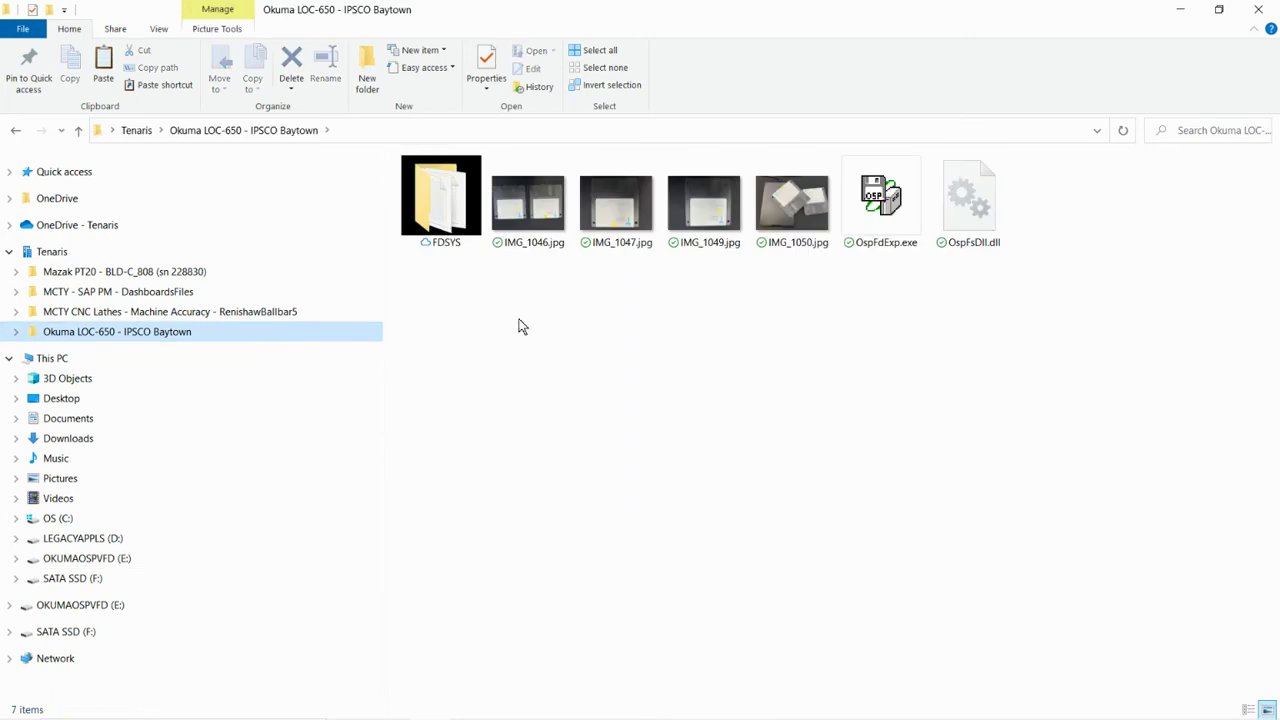
right_click(575, 366)
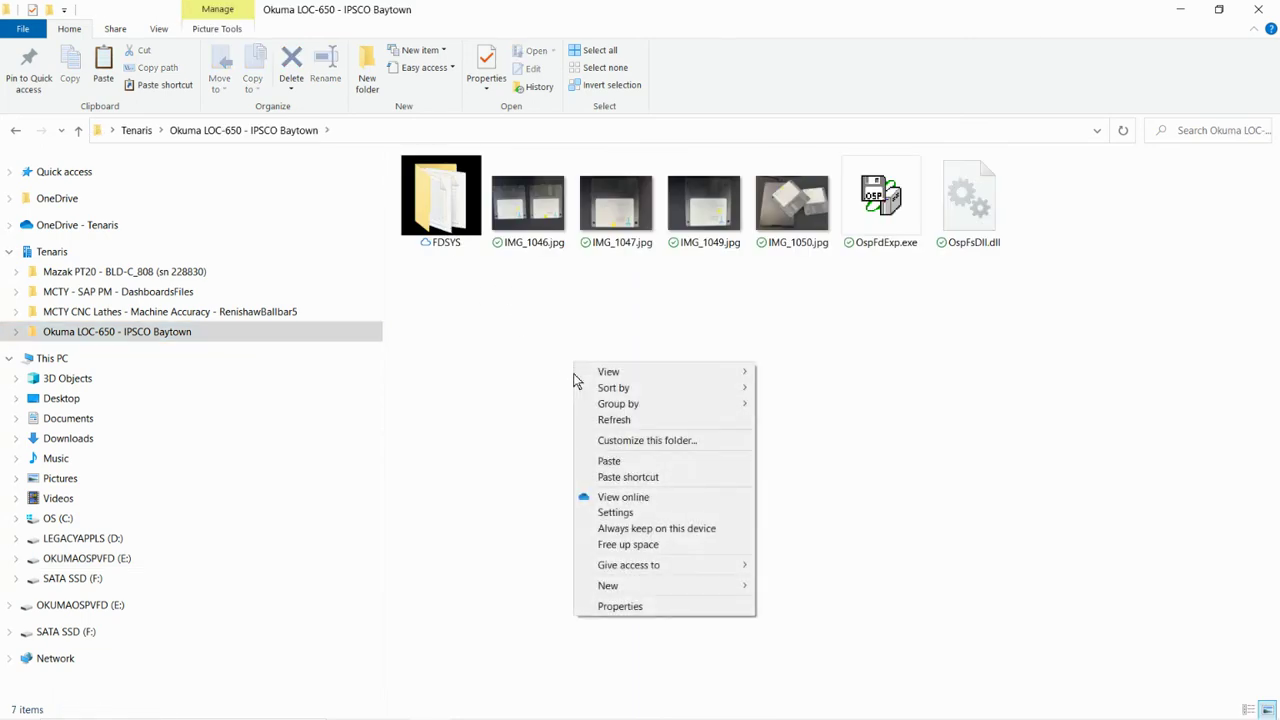
left_click(629, 460)
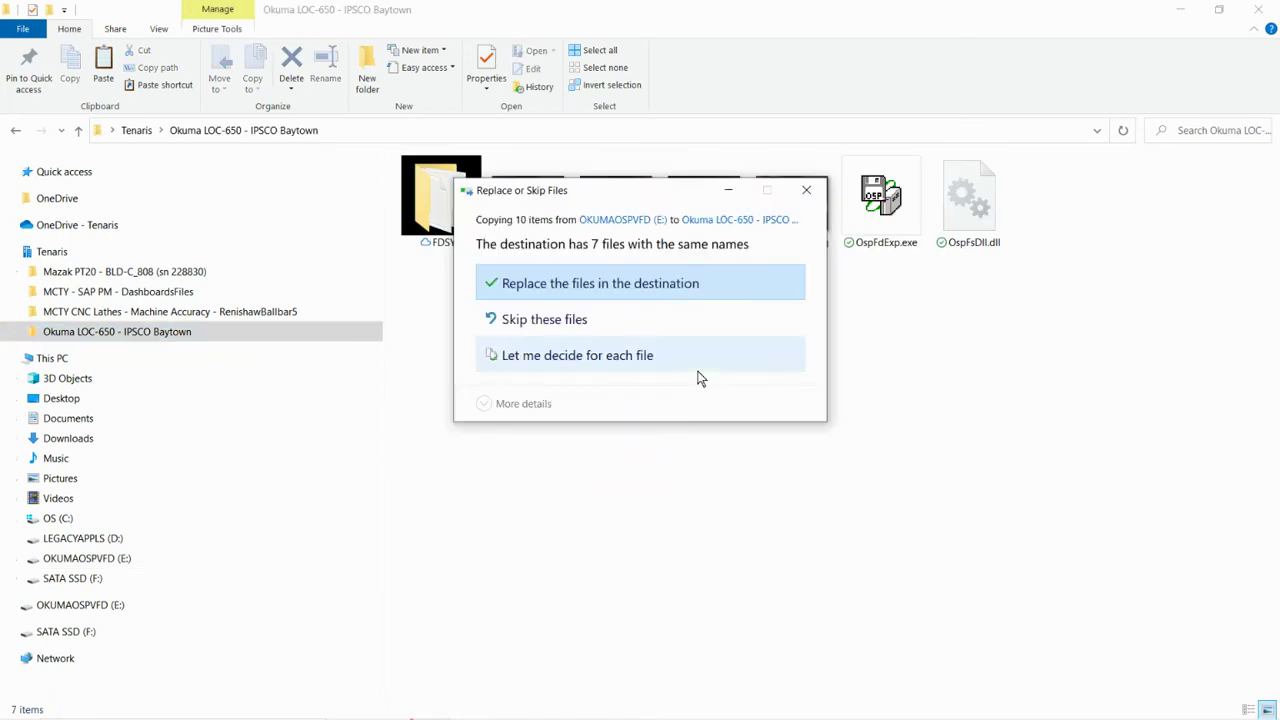
left_click(665, 286)
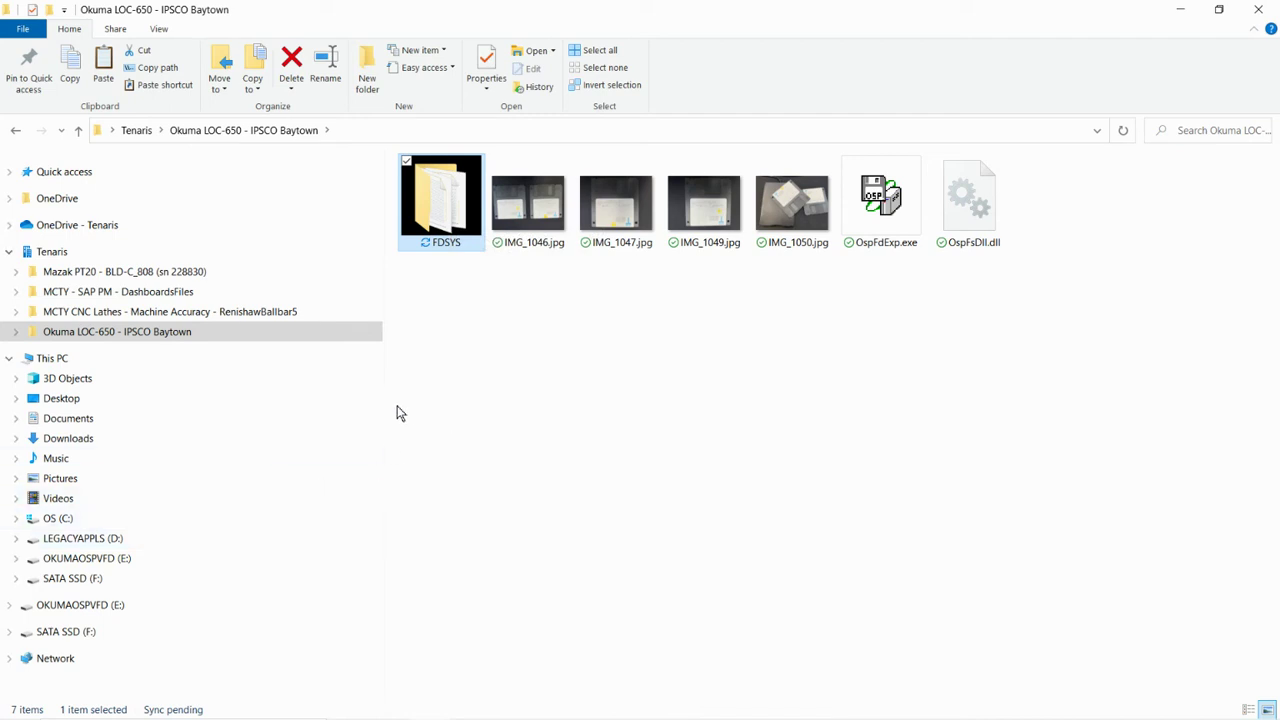
Quick-format the OKUMAOSPVFD (E:) drive as FAT32
right_click(123, 563)
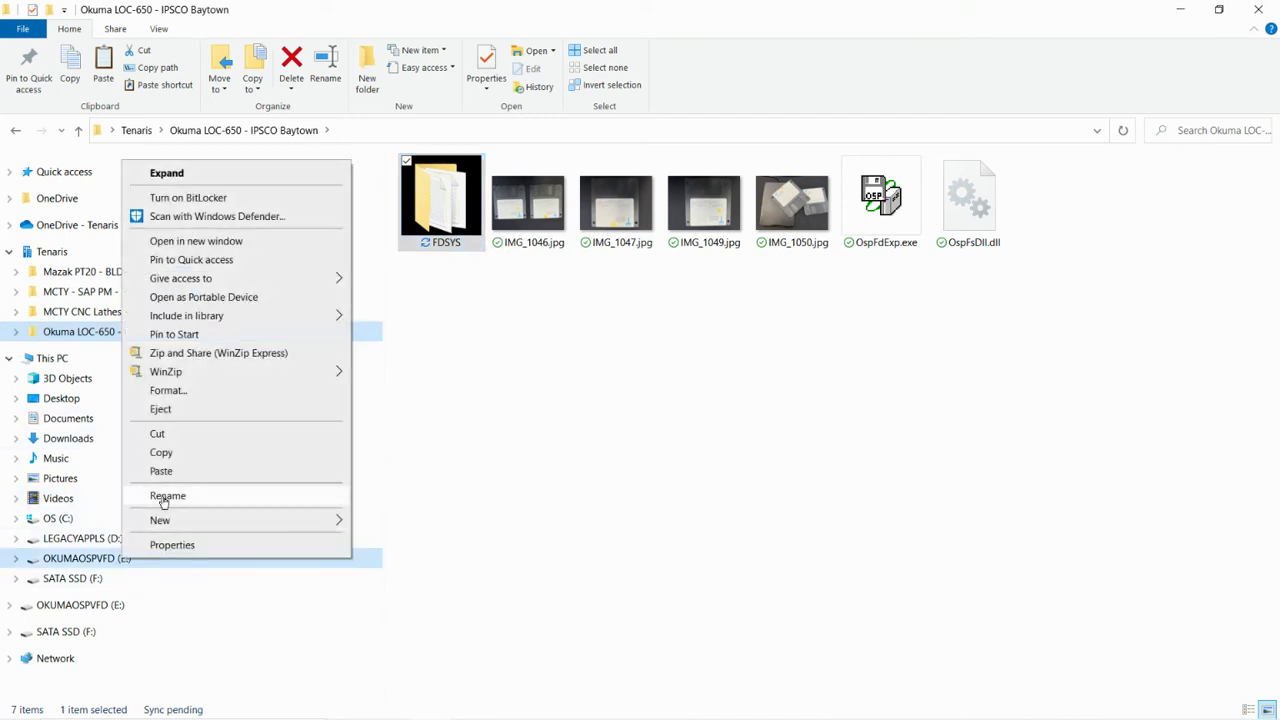
left_click(168, 392)
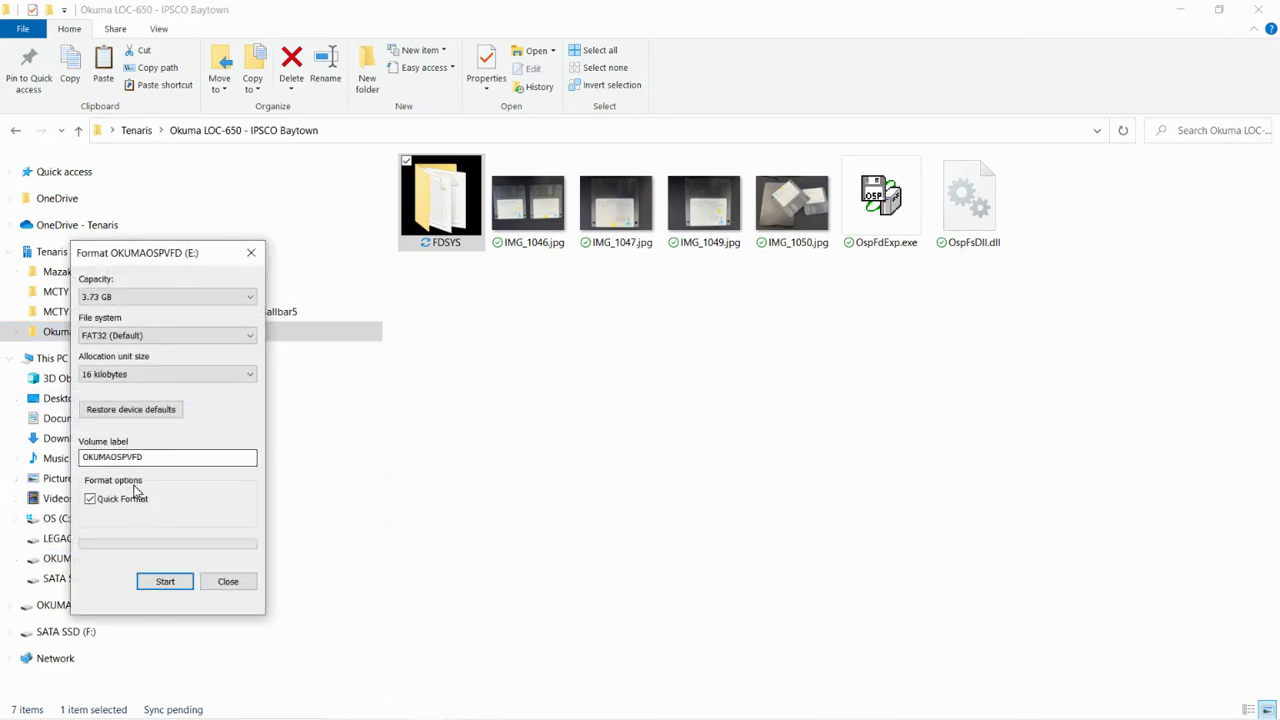
left_click(166, 583)
left_click(673, 367)
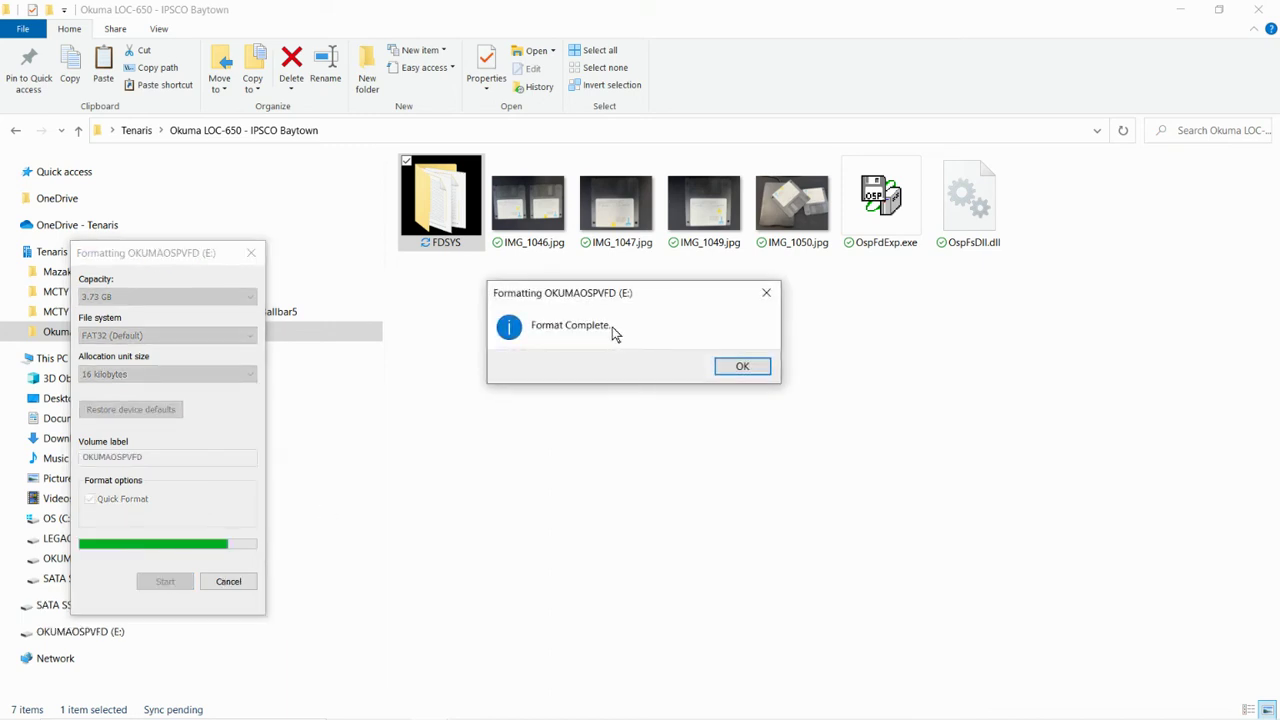
left_click(743, 367)
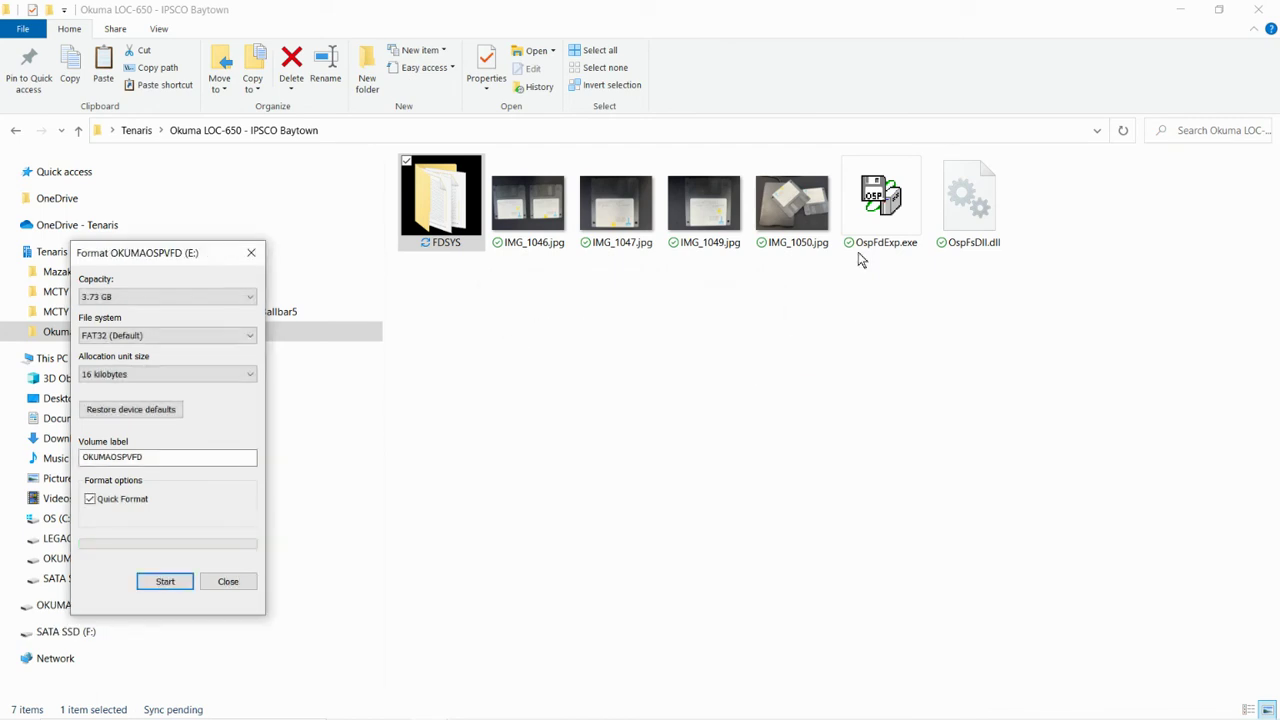
Check in OspFdExp.exe that every image slot is now unused, then close it
double_click(870, 237)
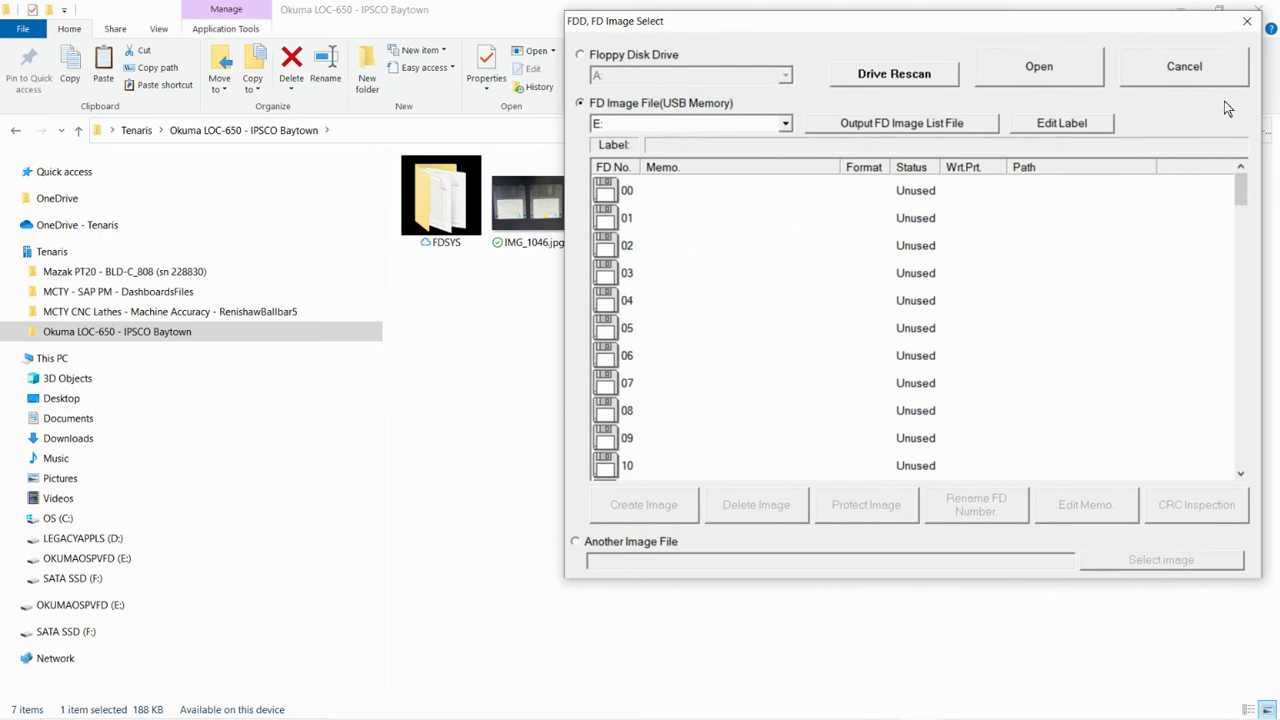
left_click(1247, 26)
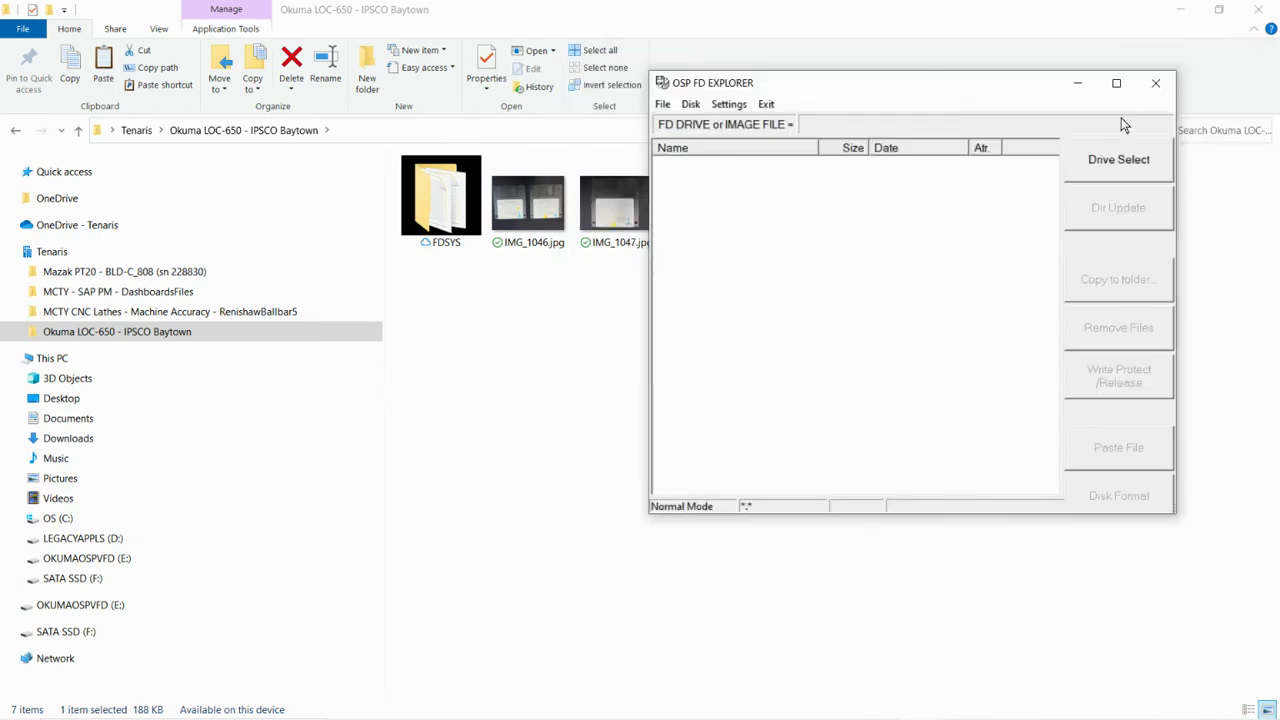
left_click(1153, 82)
left_click(432, 214)
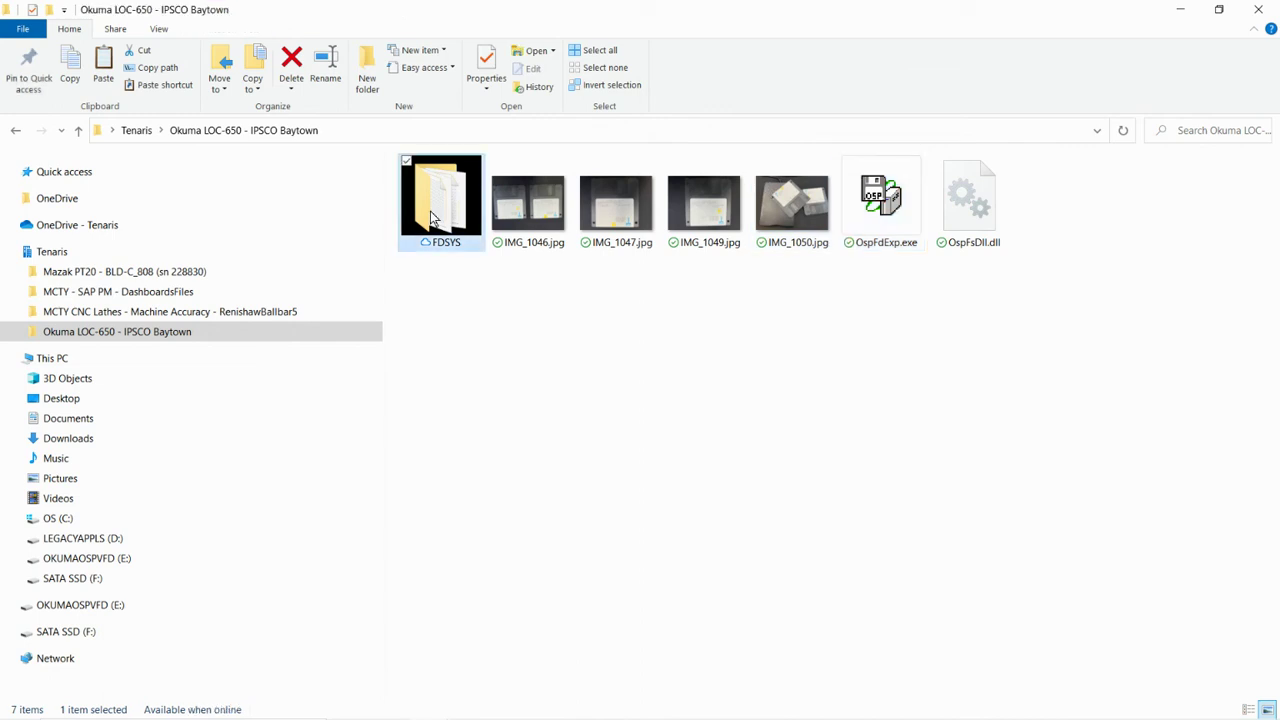
Copy the FDSYS backup from the Okuma LOC-650 folder onto the empty E: drive
right_click(432, 213)
left_click(505, 503)
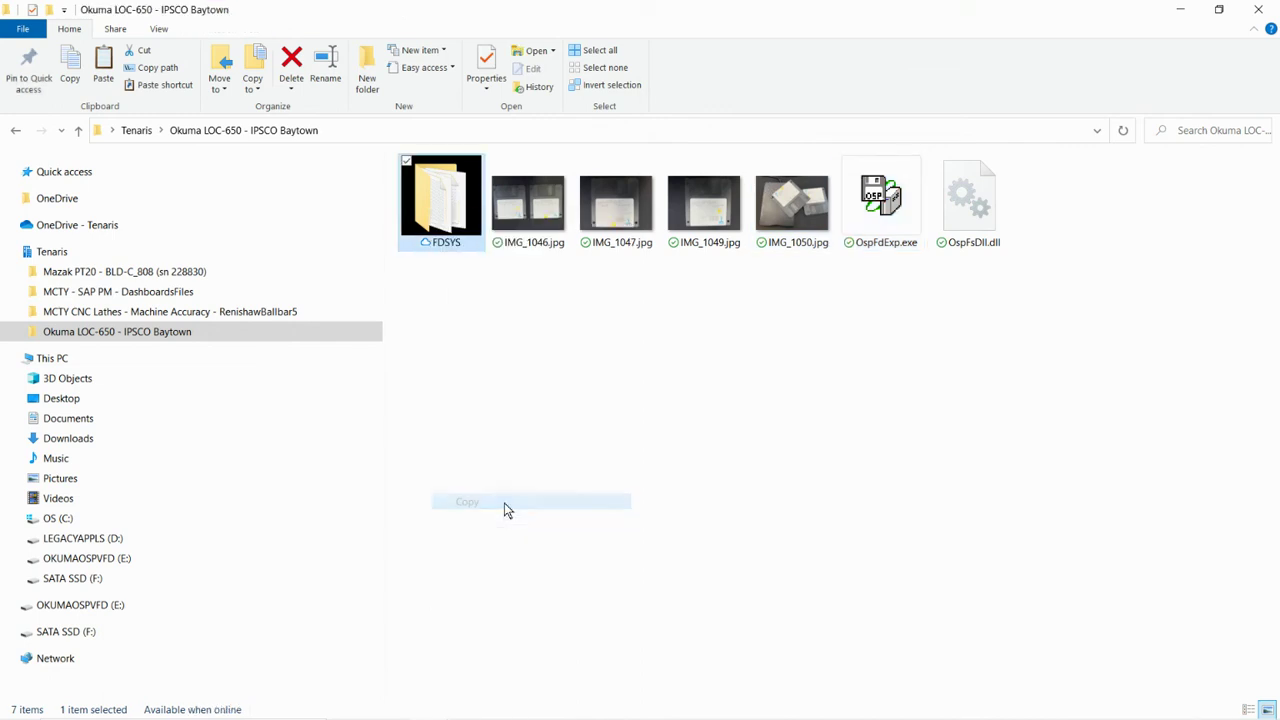
left_click(157, 563)
right_click(442, 416)
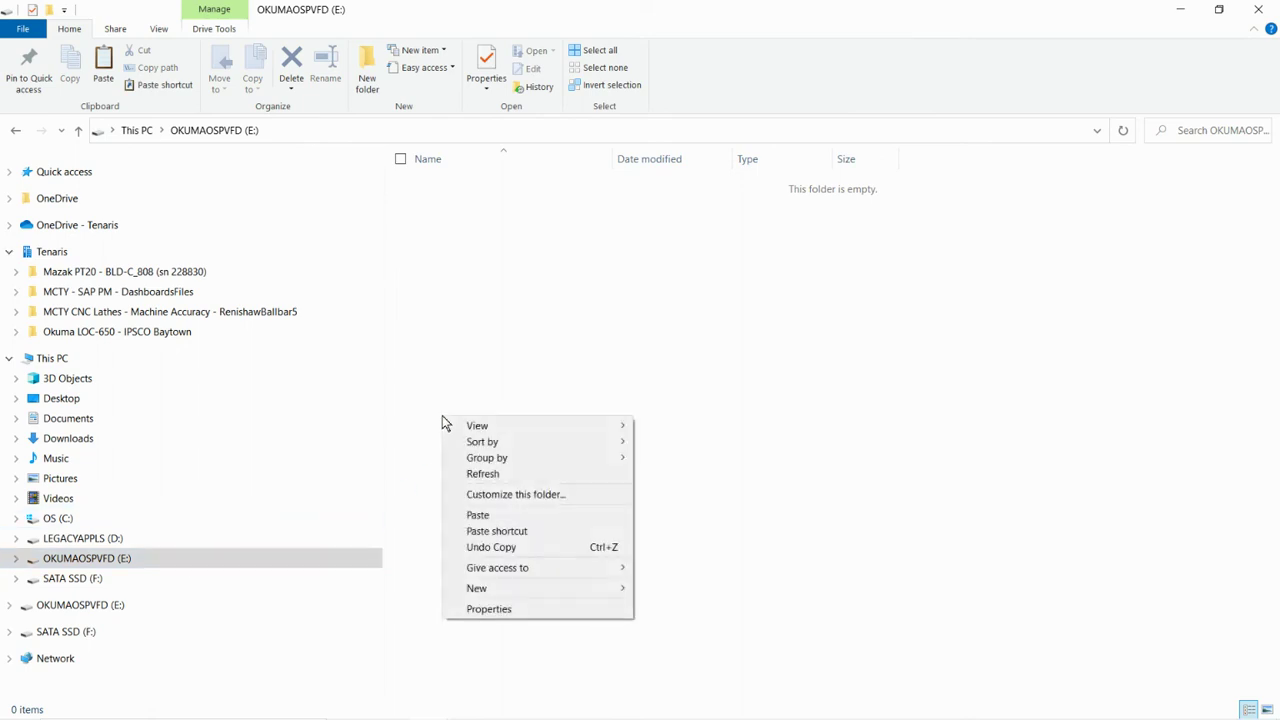
left_click(493, 514)
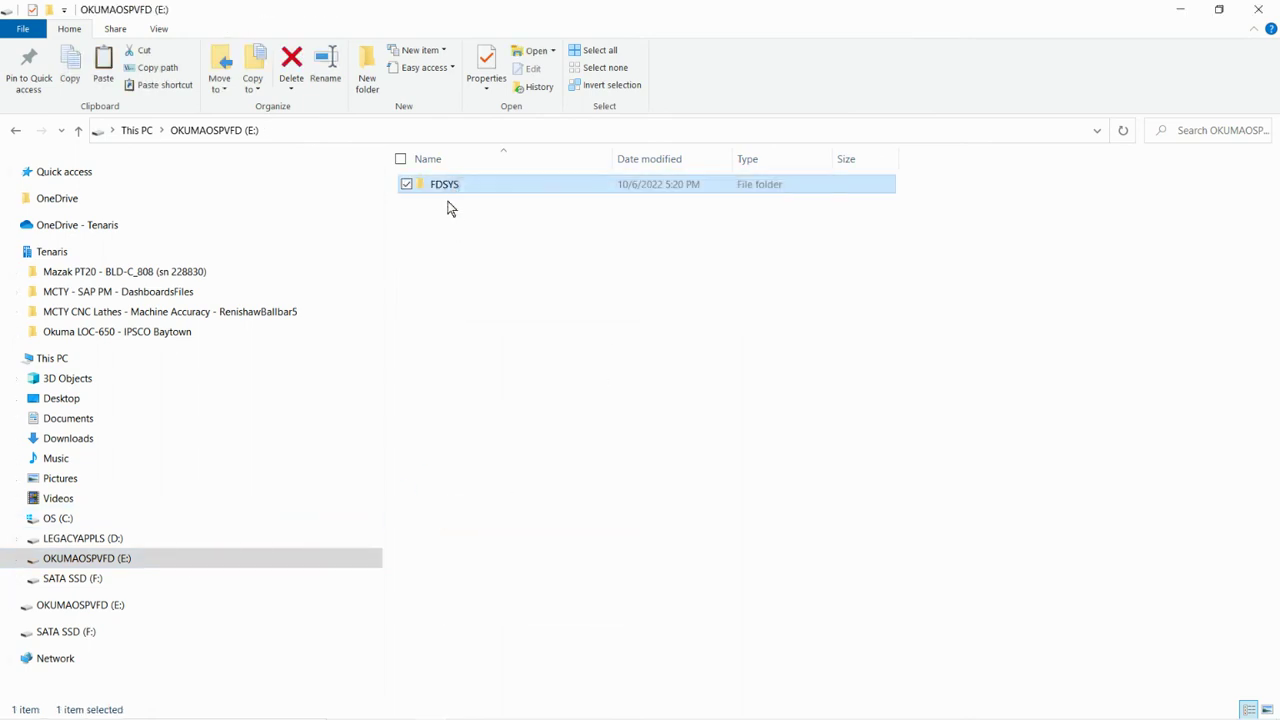
Verify the restored files inside FDSYS folders 01 and 00 on E:
double_click(448, 184)
double_click(436, 204)
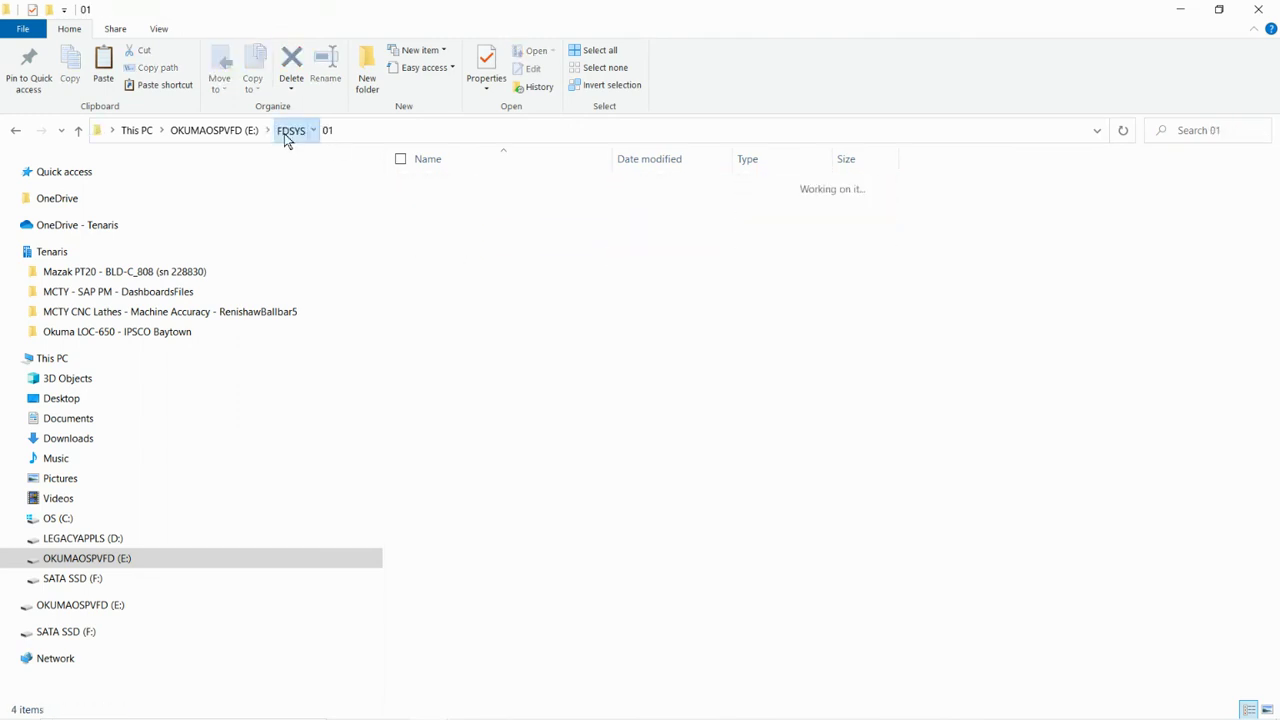
left_click(288, 131)
double_click(440, 185)
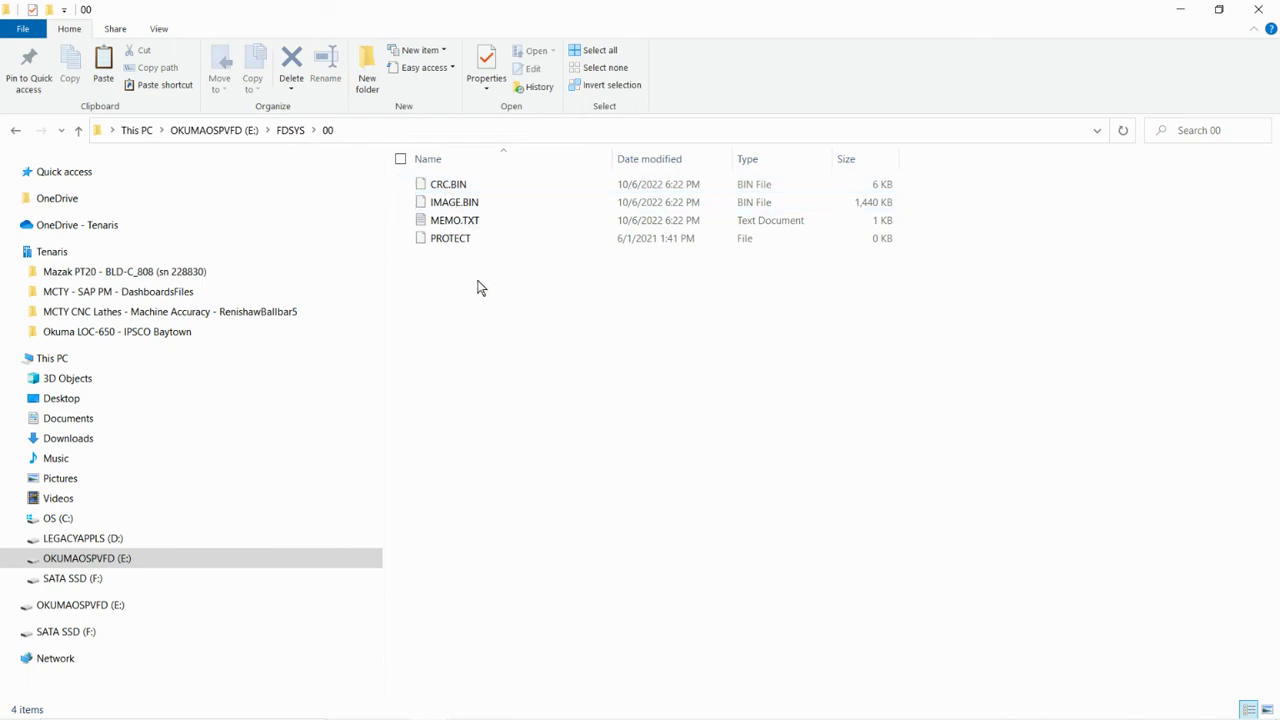
left_click(292, 133)
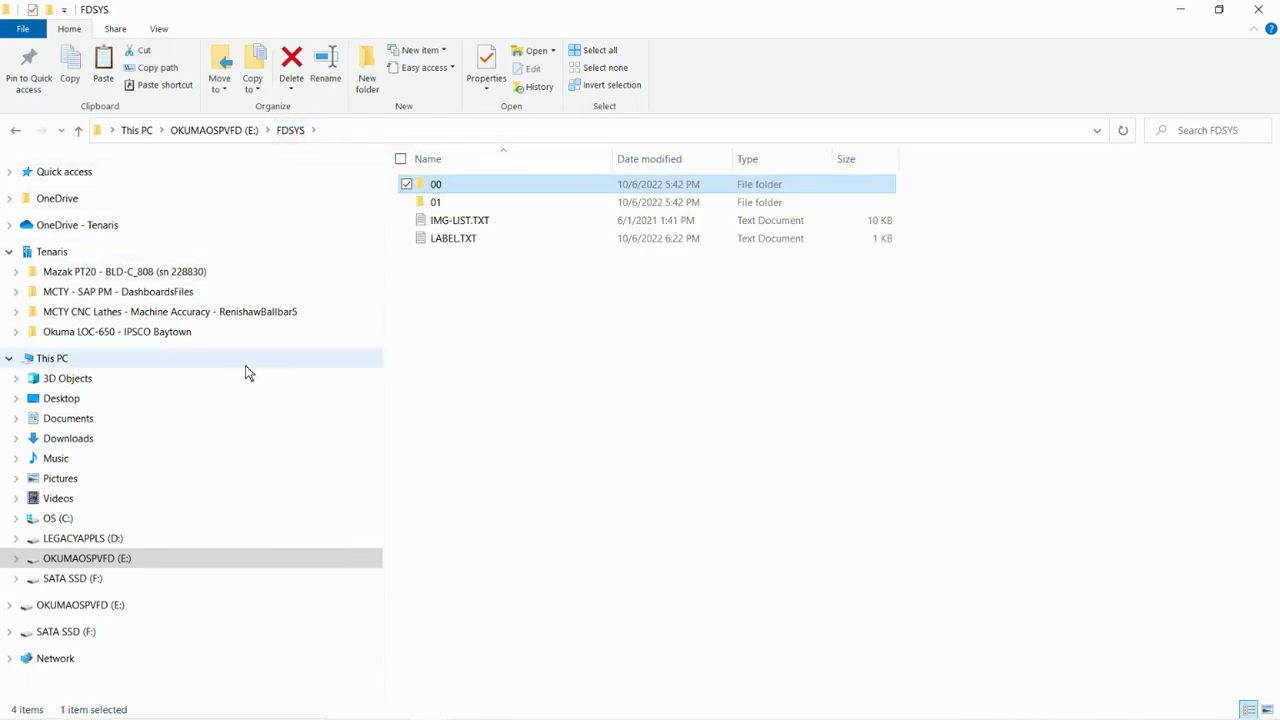
left_click(171, 333)
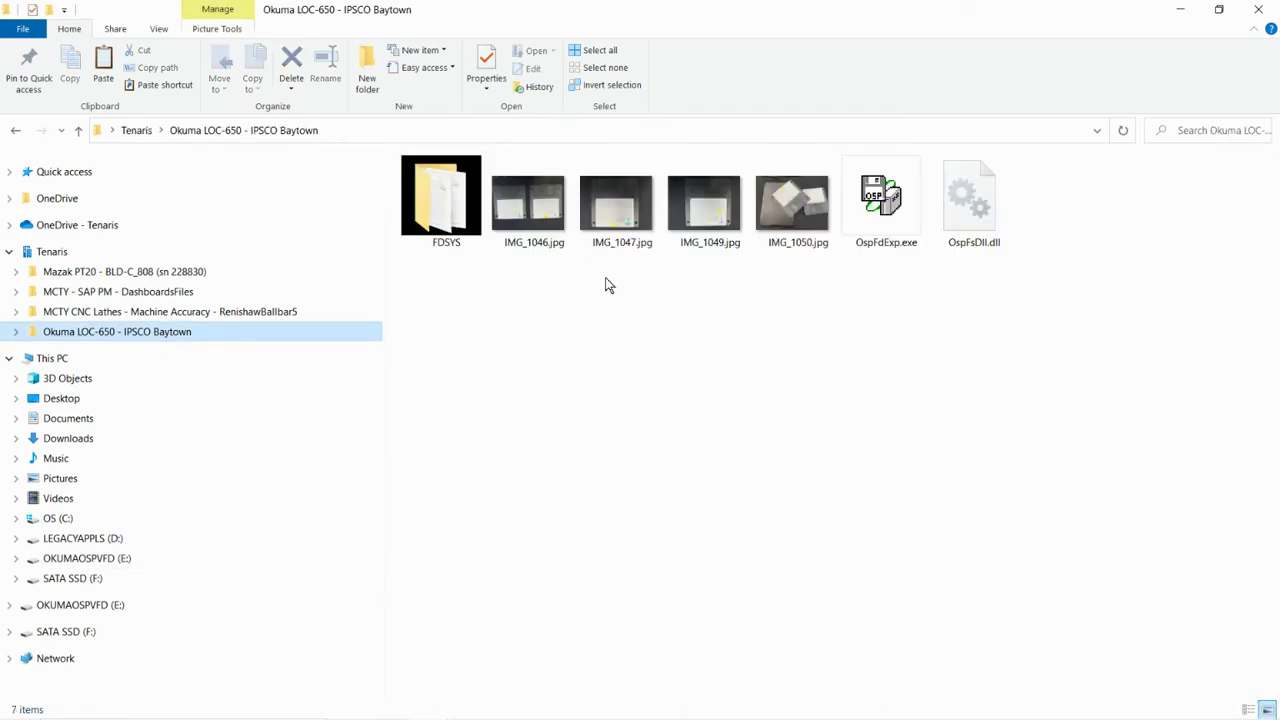
Launch OSP FD Explorer, widen the Memo column, and open restored image 00 to check its files
double_click(886, 238)
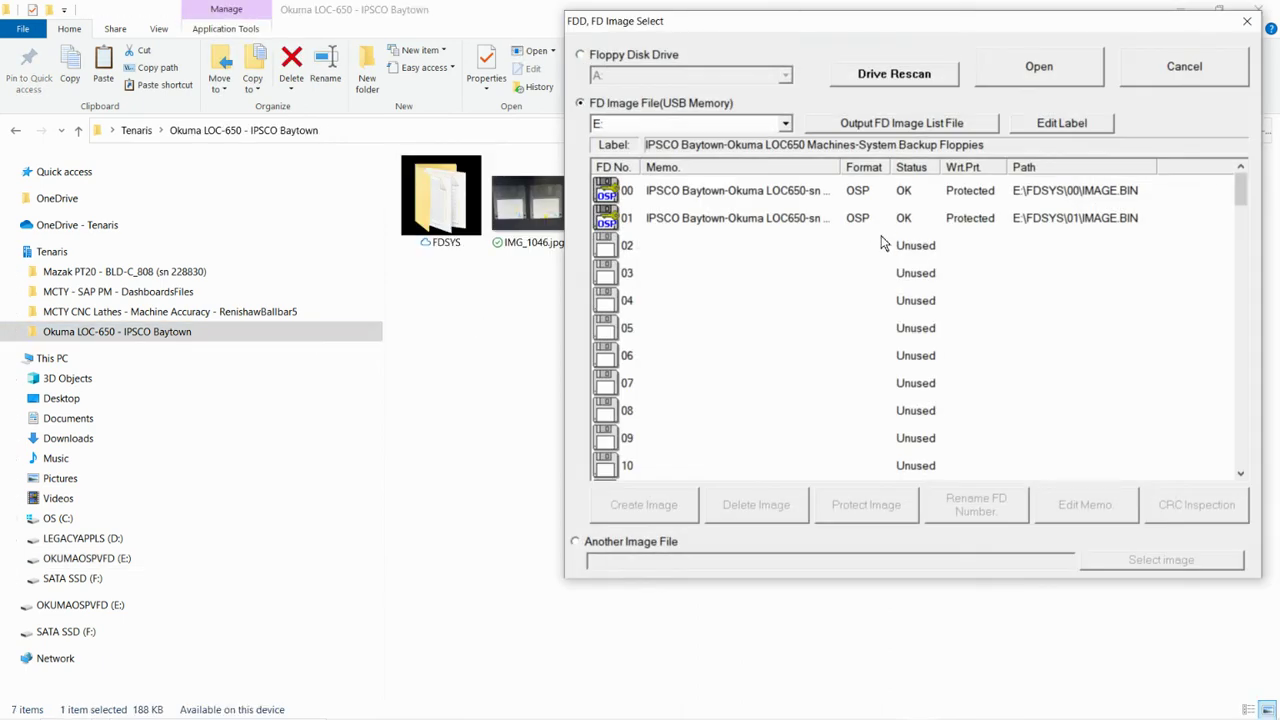
left_click_drag(843, 166, 983, 161)
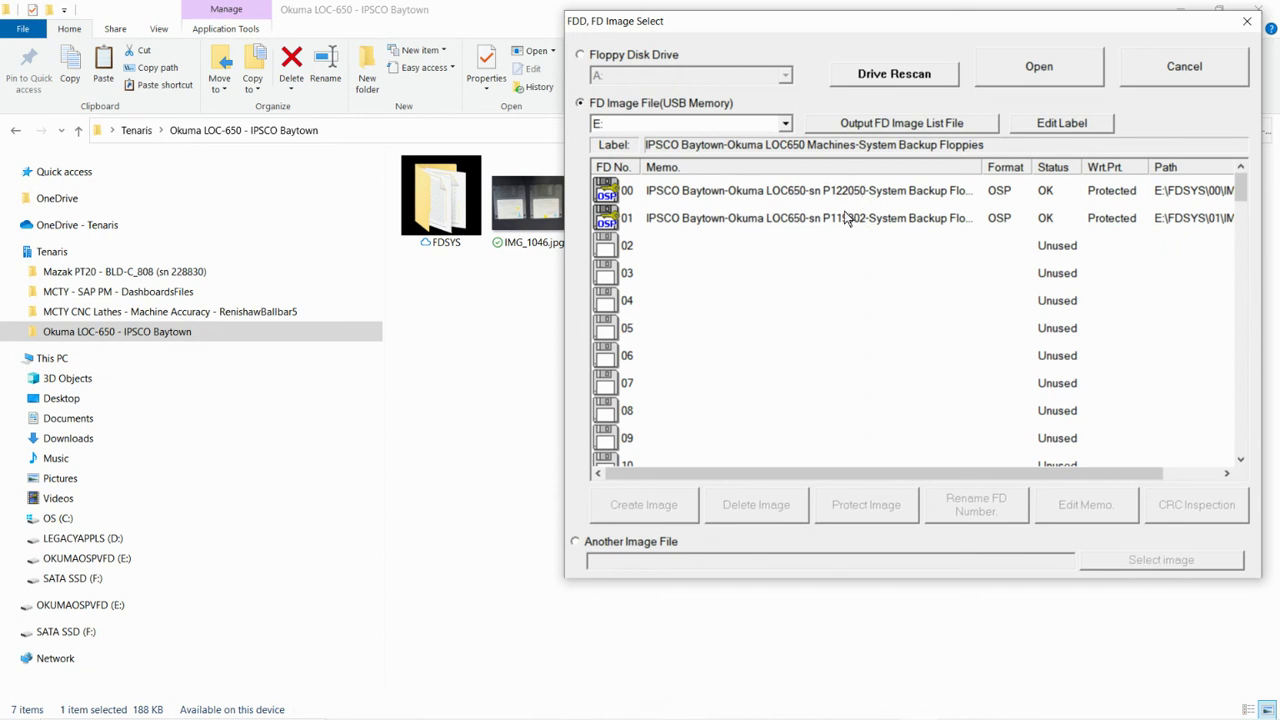
double_click(807, 189)
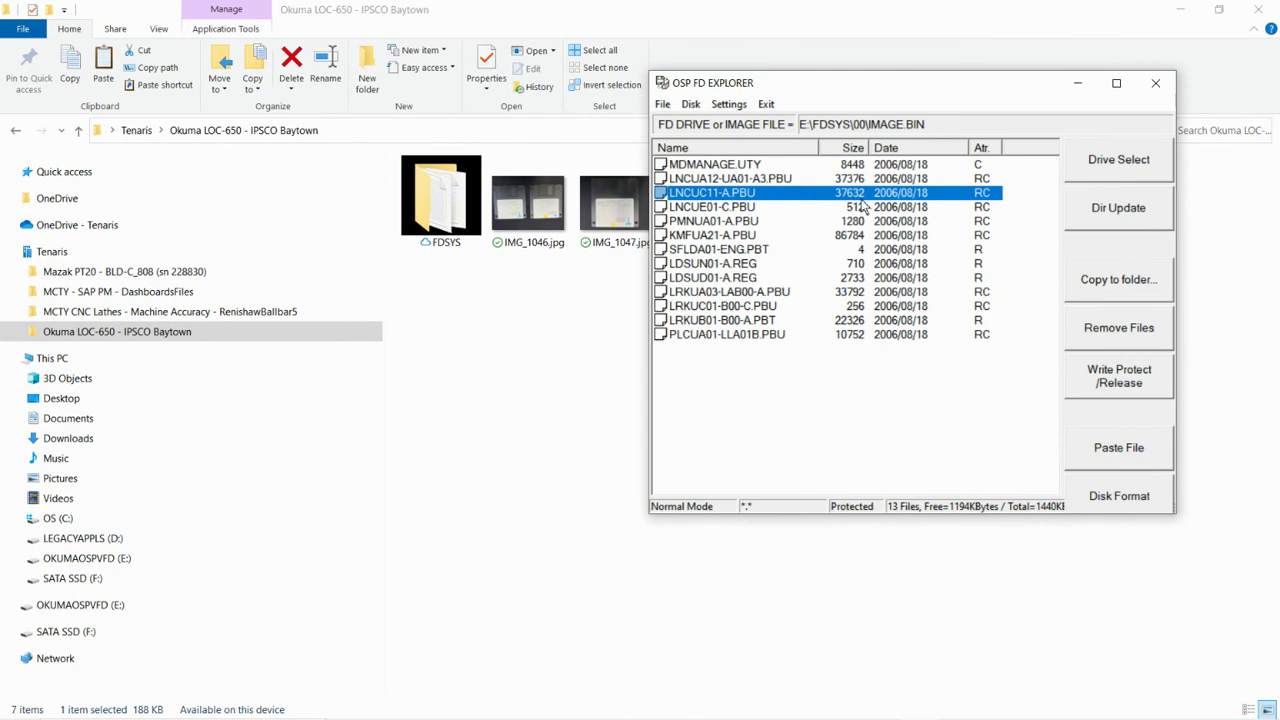
left_click(856, 372)
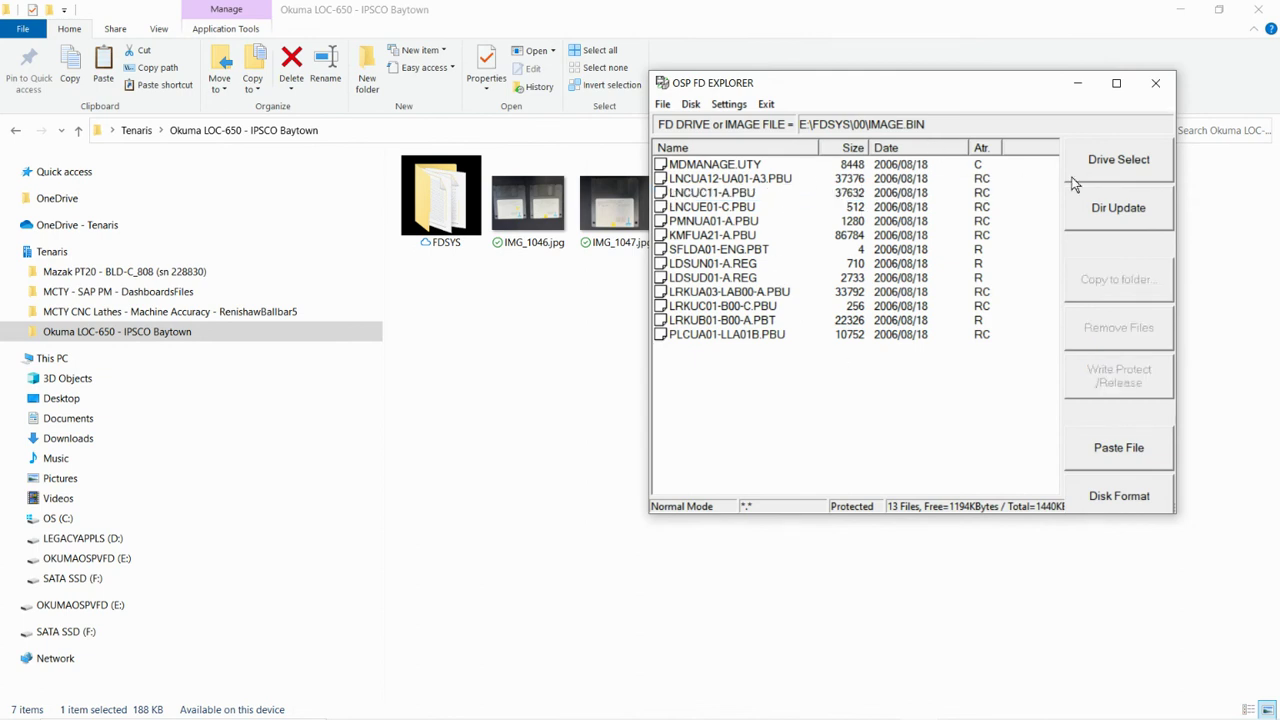
left_click(1152, 85)
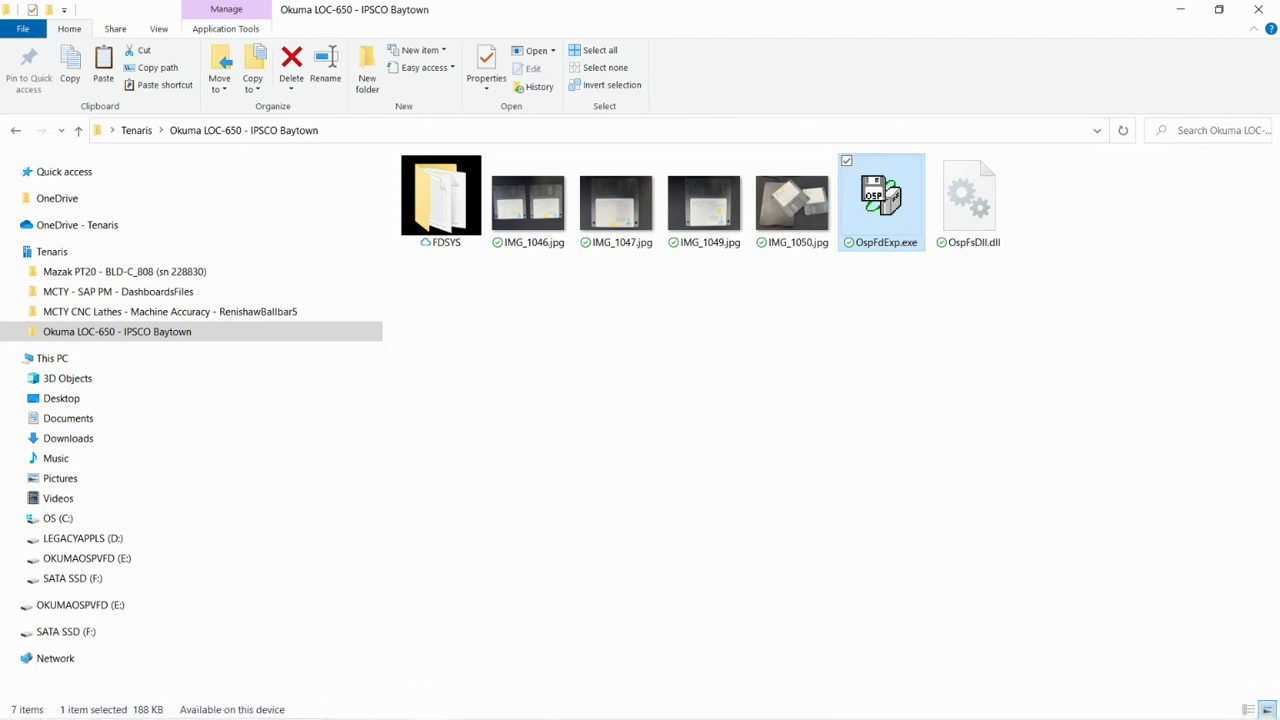
Open restored image 01 (E:\FDSYS\01\IMAGE.BIN) and confirm its 13 files dated 2006/03/02
double_click(904, 188)
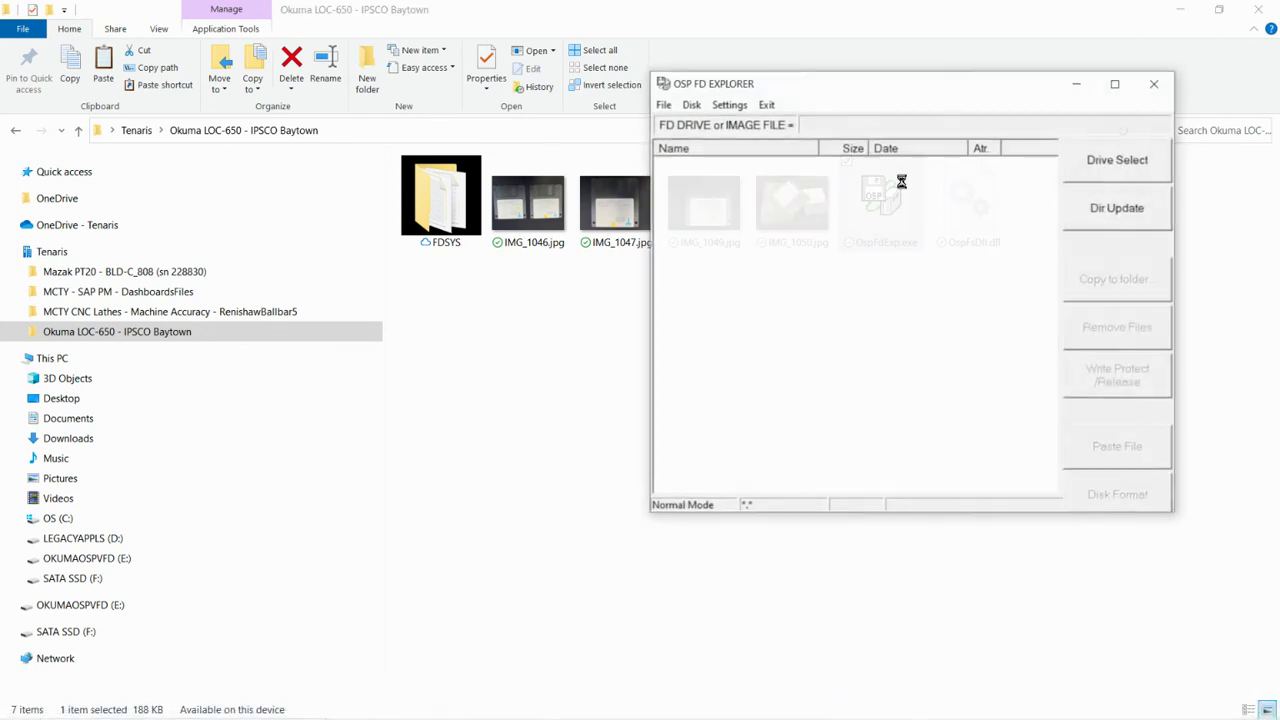
left_click(852, 220)
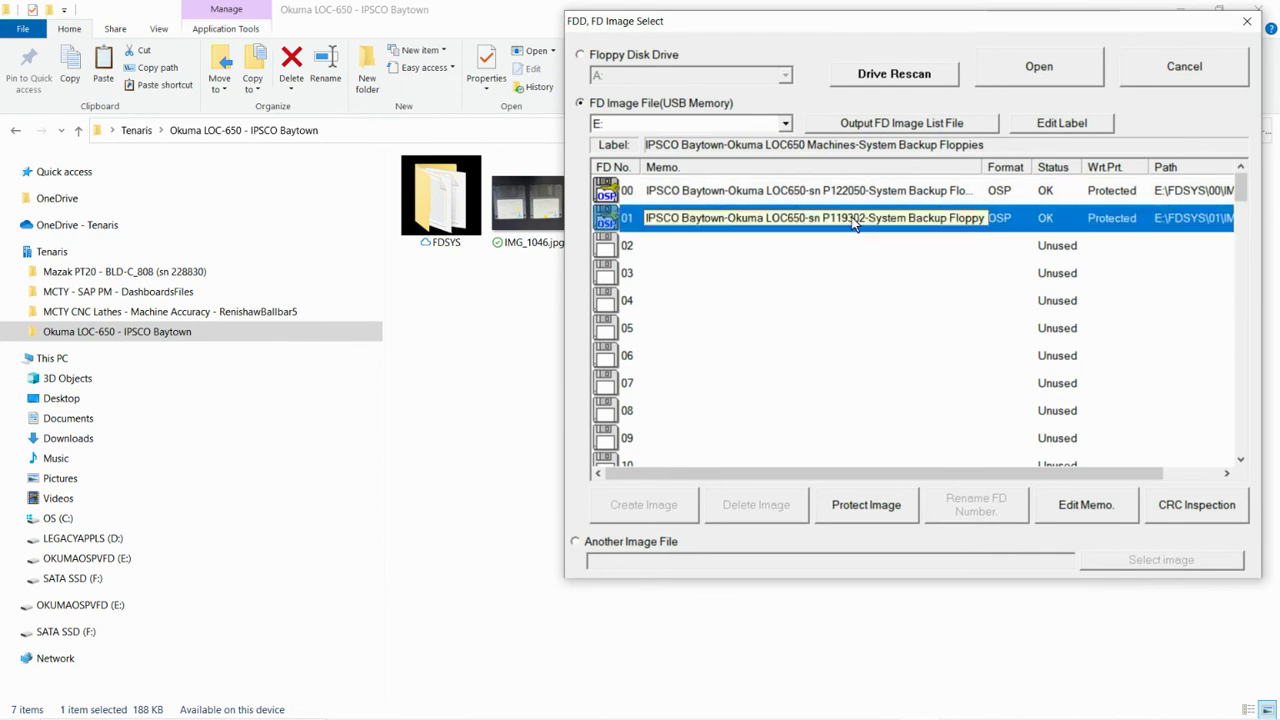
double_click(852, 222)
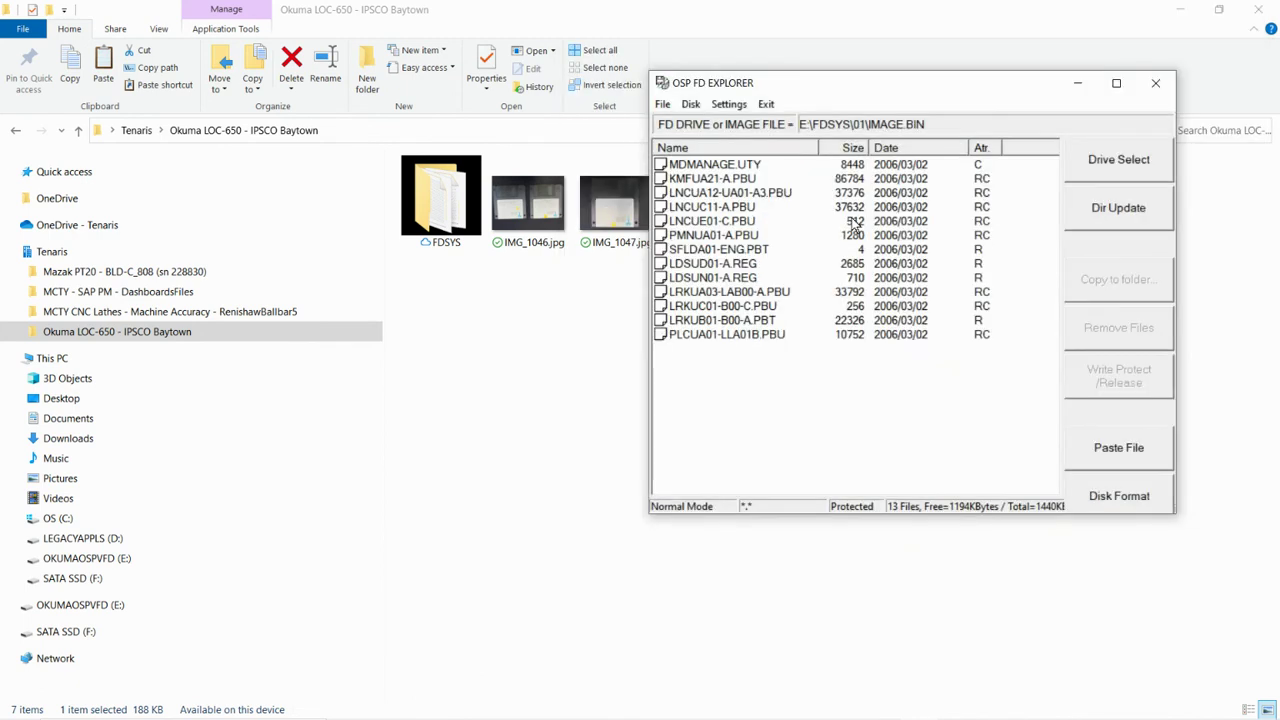